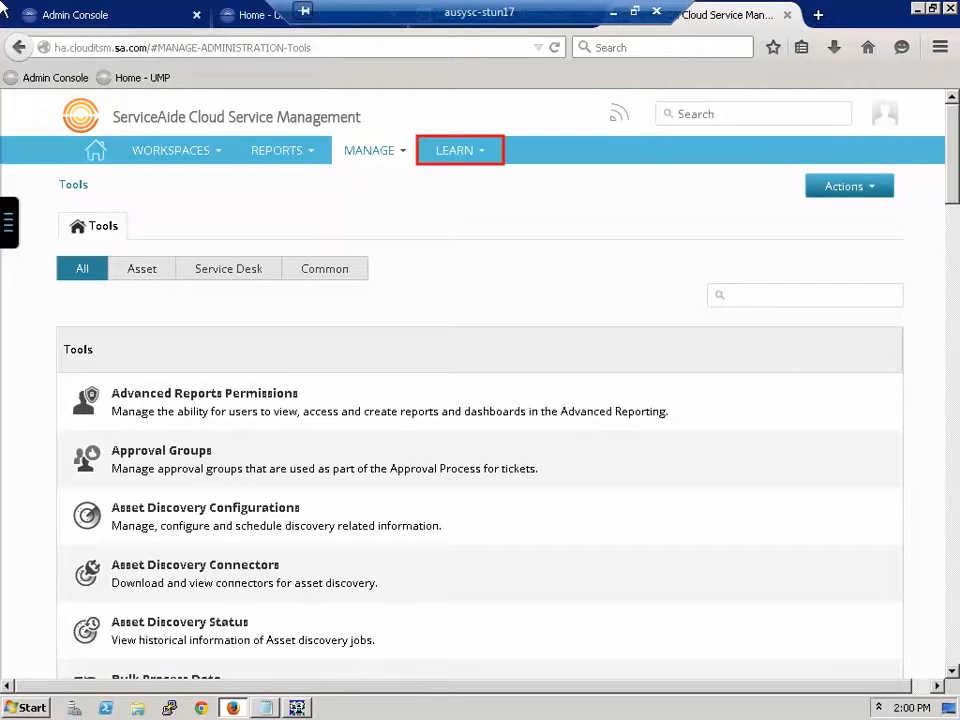
# Step: Open the ServiceAide Cloud Service Management Documentation Wiki from the LEARN menu's HELP section
pyautogui.click(455, 160)
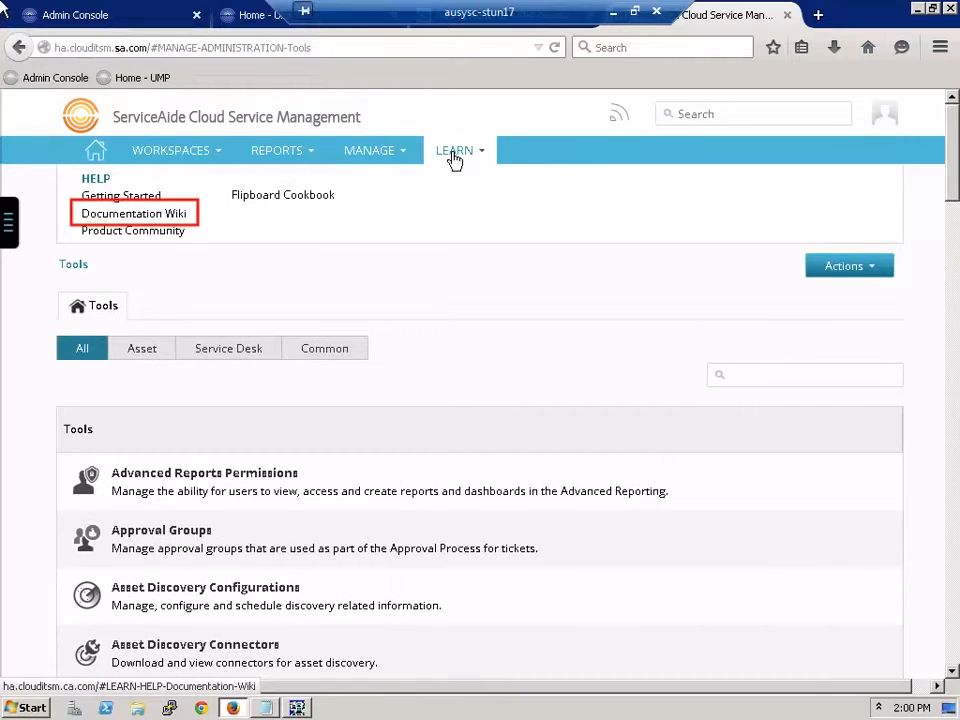
pyautogui.click(130, 216)
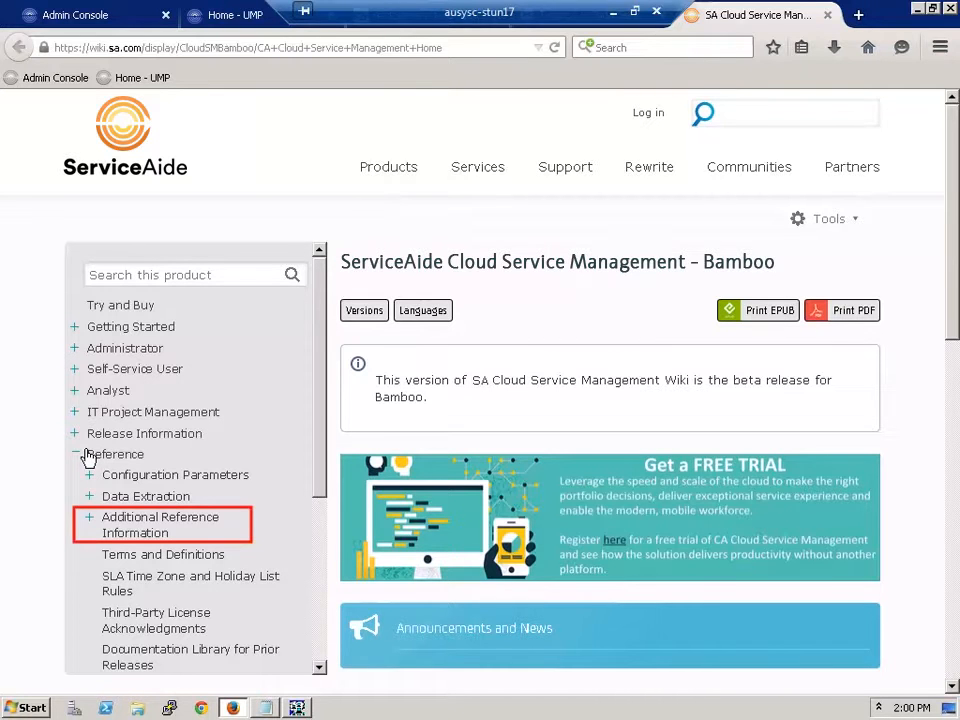
# Step: Open the Nimsoft Unified Management Portal Integration guide under Additional Reference Information, then switch to Infrastructure Manager
pyautogui.click(90, 520)
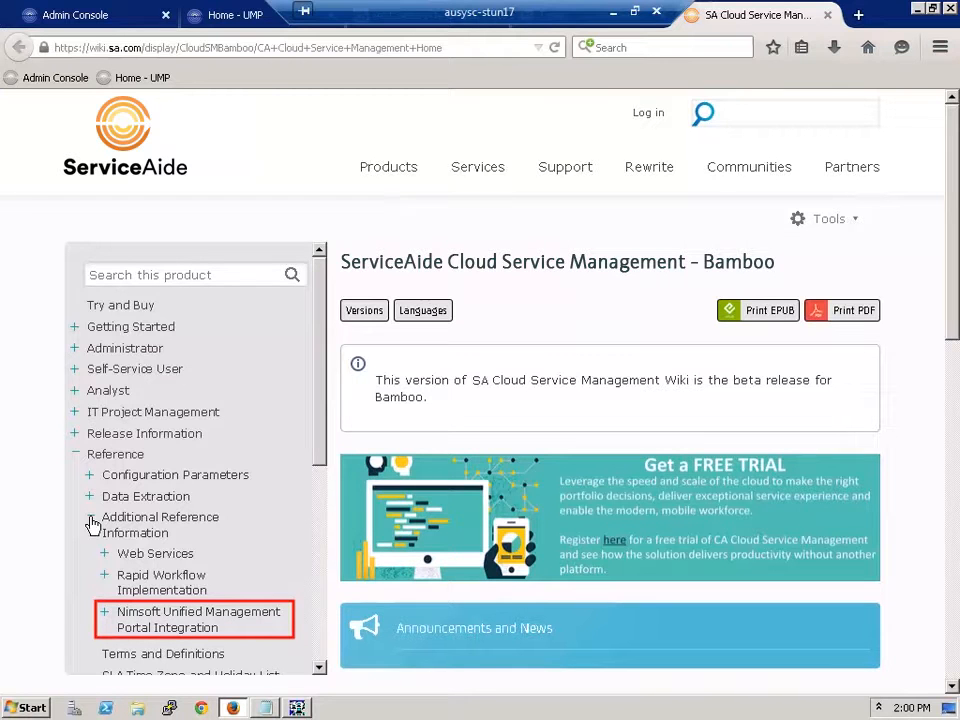
pyautogui.click(125, 620)
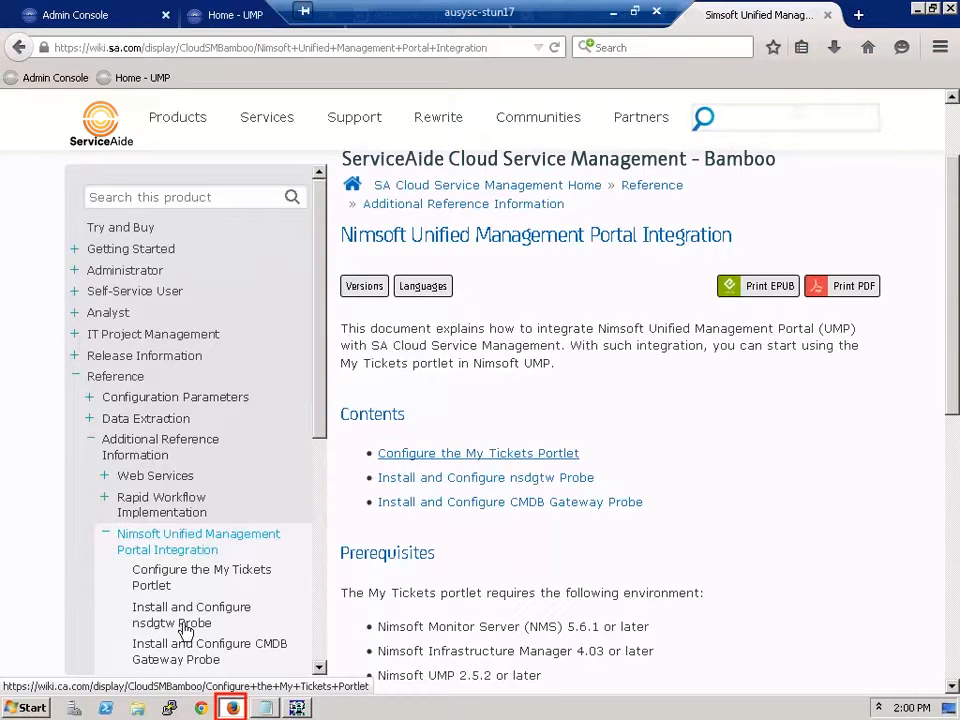
pyautogui.click(233, 708)
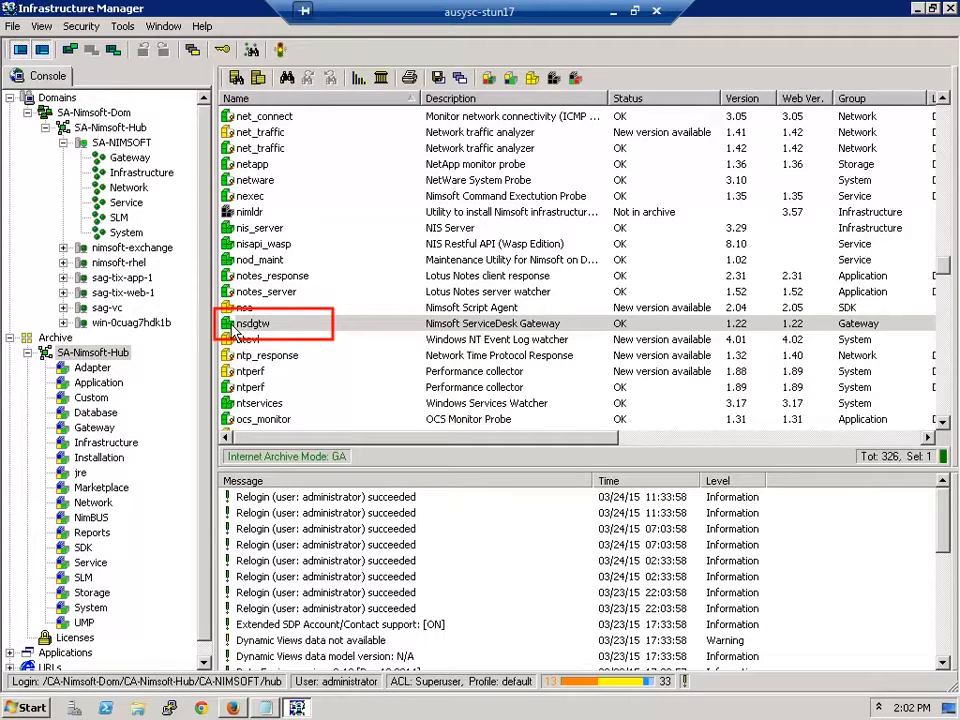
pyautogui.scroll(-1, 226, 336)
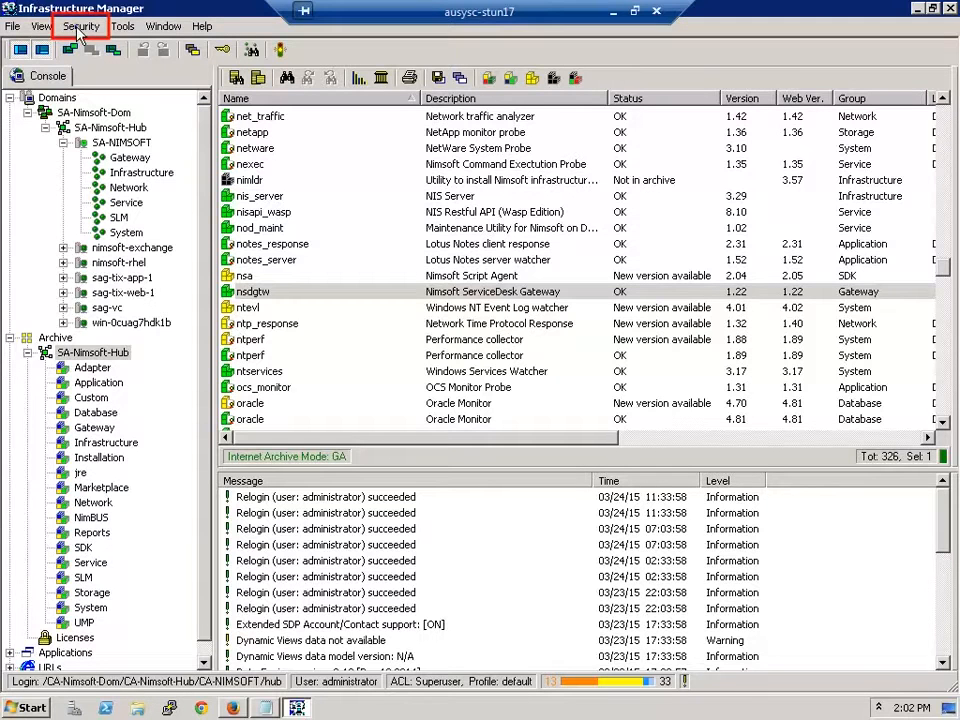
# Step: Open User Administration from the Security menu and view the csmuser account's details
pyautogui.click(80, 27)
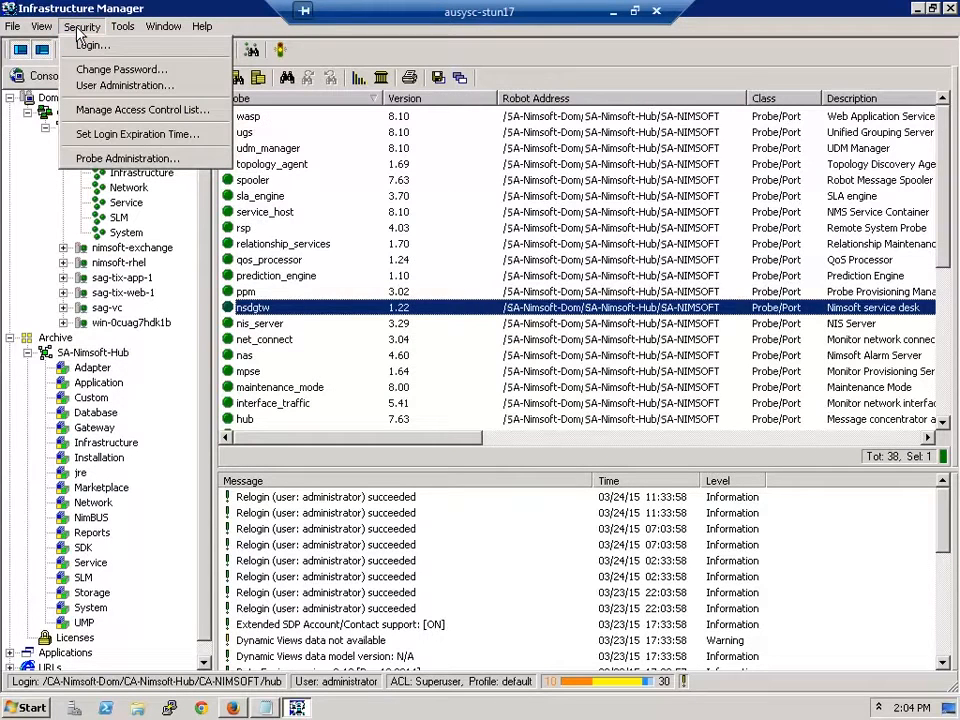
pyautogui.click(111, 88)
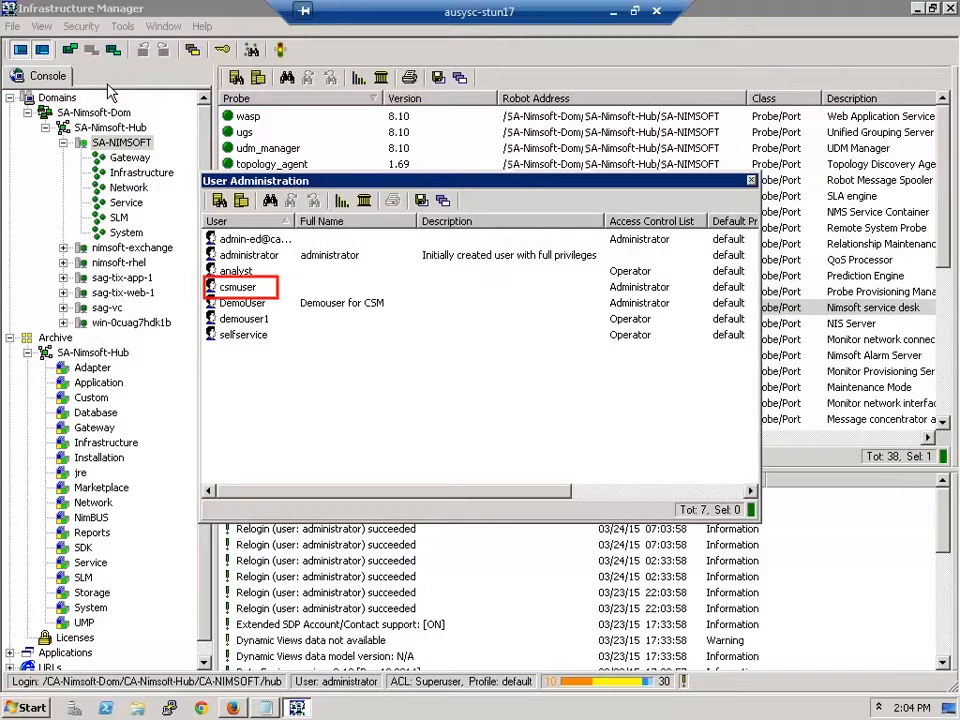
pyautogui.doubleClick(233, 287)
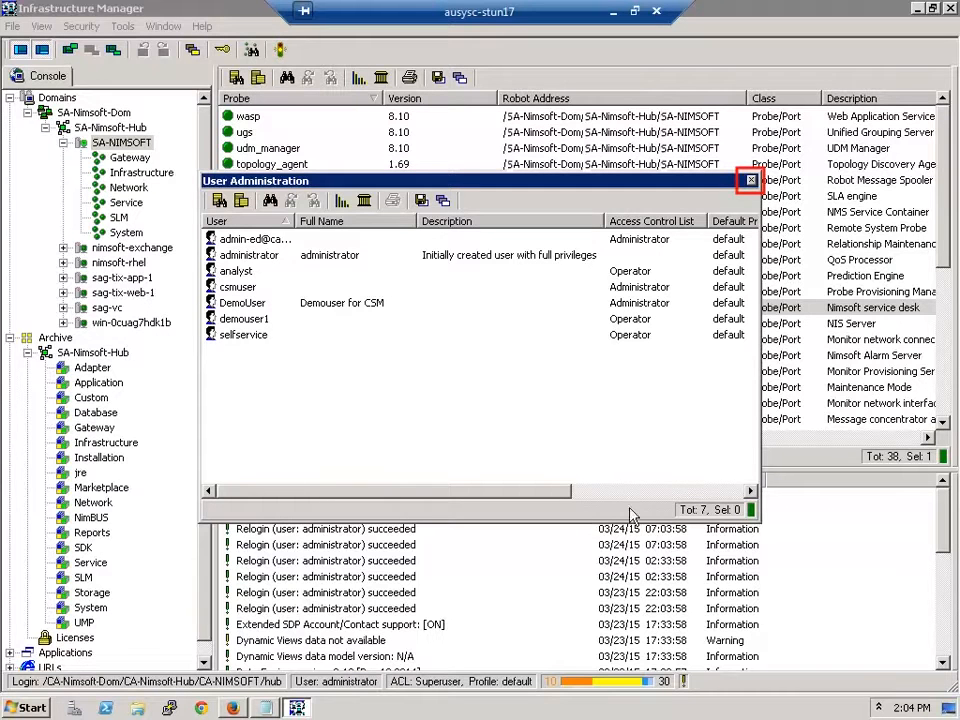
# Step: Close the User Administration window to return to the SA-NIMSOFT robot's 38 probes
pyautogui.click(751, 181)
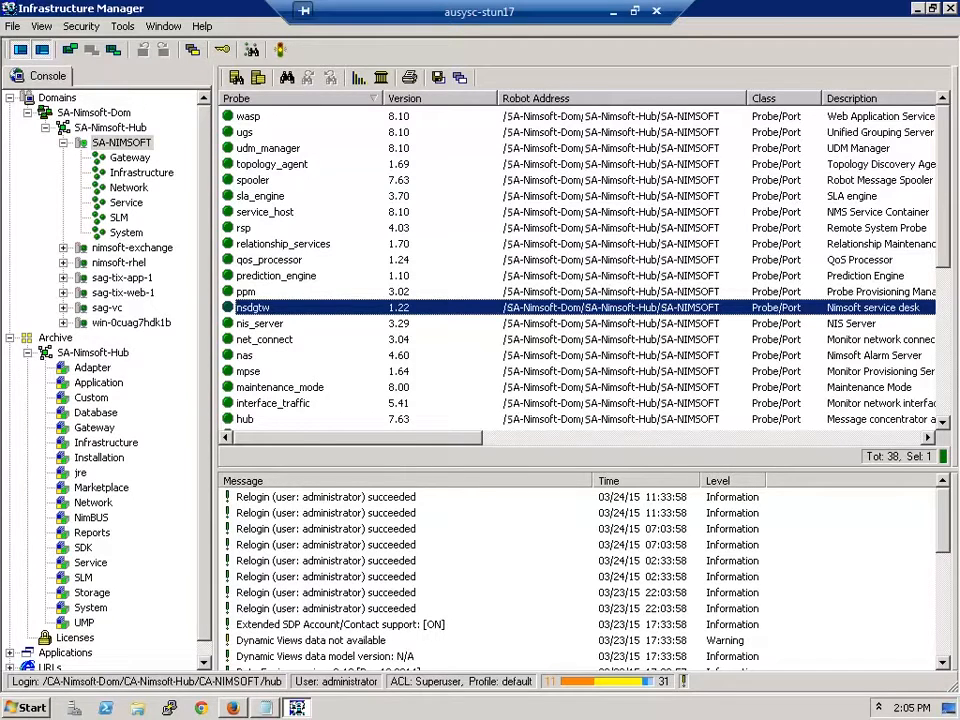
# Step: Open Raw Configure for the nsdgtw probe to show its setup keys
pyautogui.rightClick(266, 308)
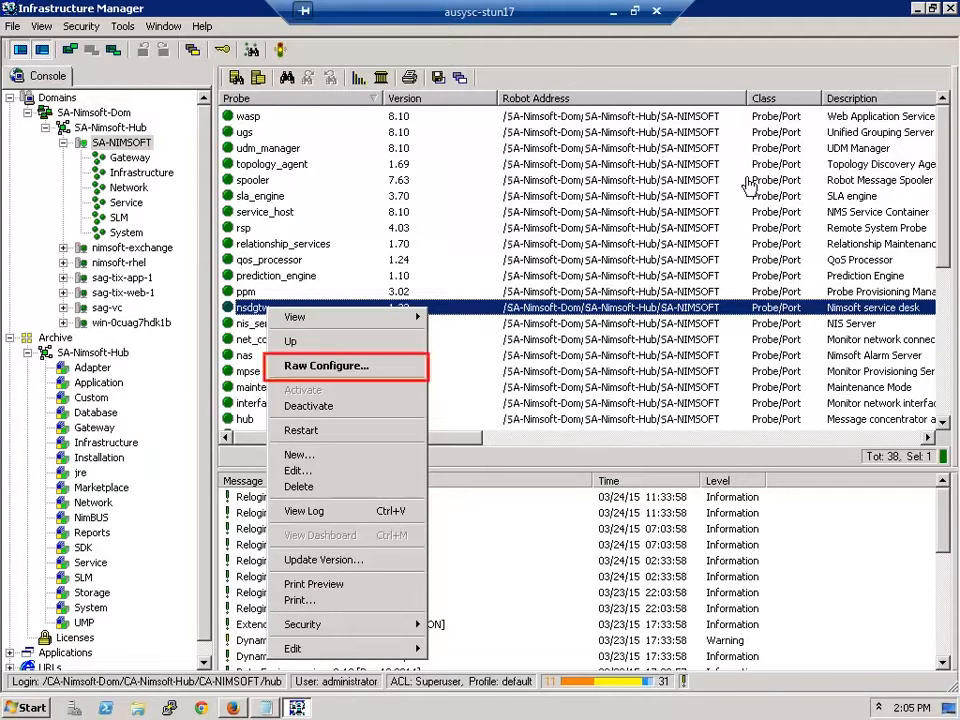
pyautogui.click(302, 366)
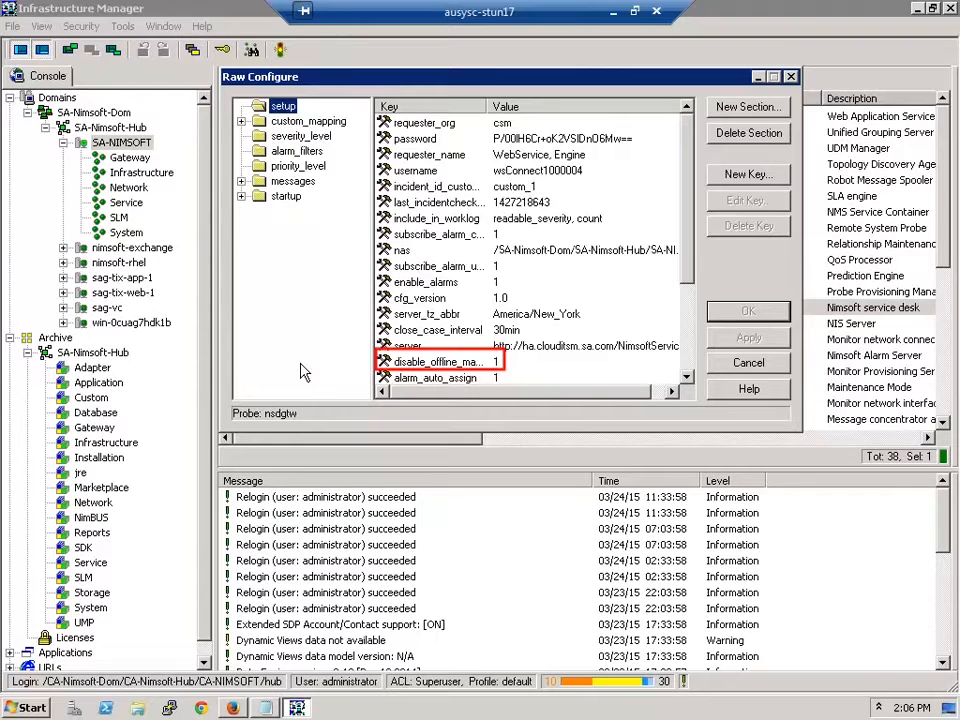
# Step: Check that disable_offline_management is 1, cancel without editing, and close nsdgtw's Raw Configure window
pyautogui.click(416, 365)
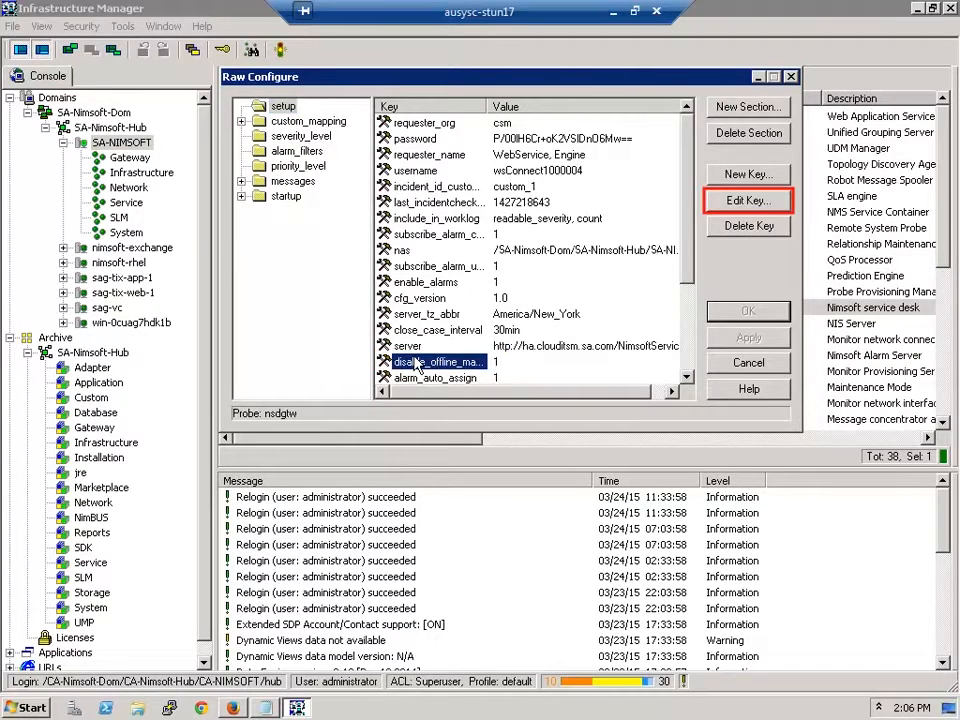
pyautogui.click(750, 201)
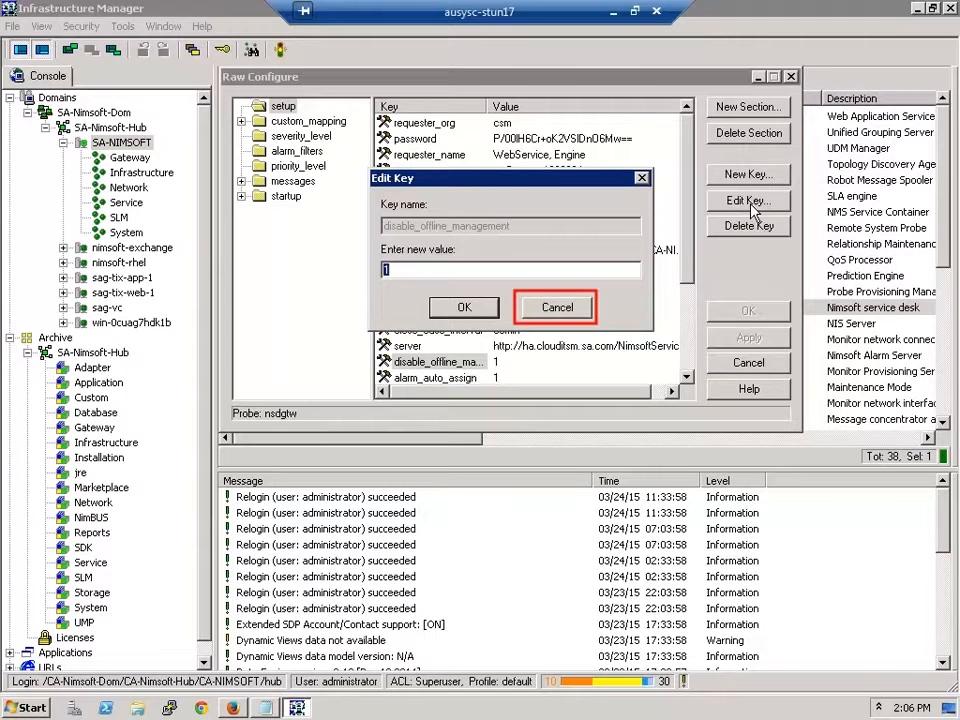
pyautogui.click(557, 307)
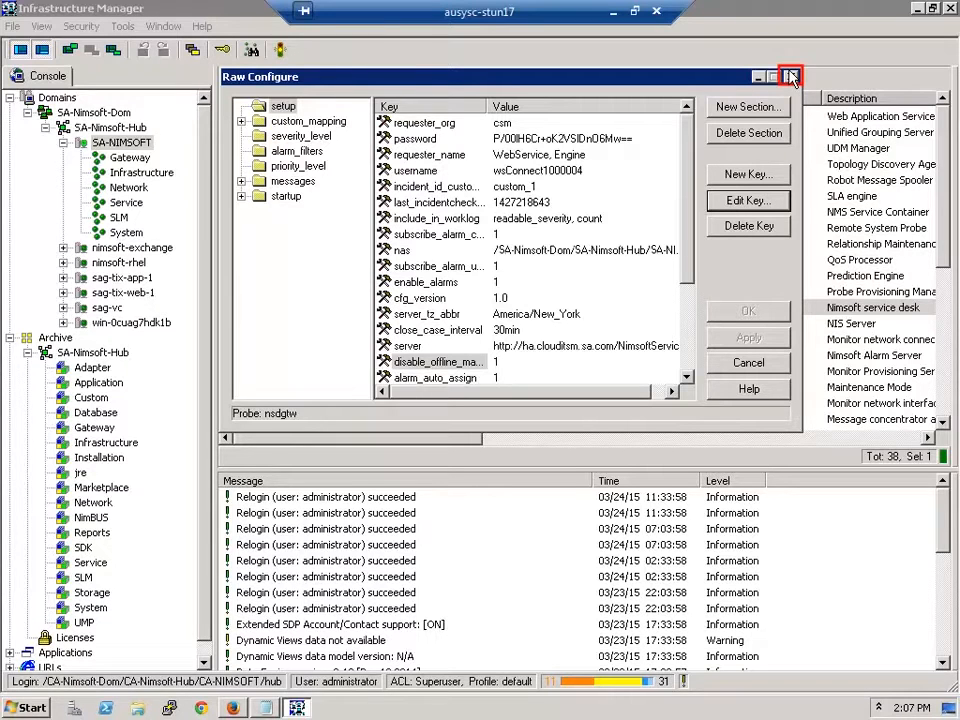
pyautogui.click(790, 77)
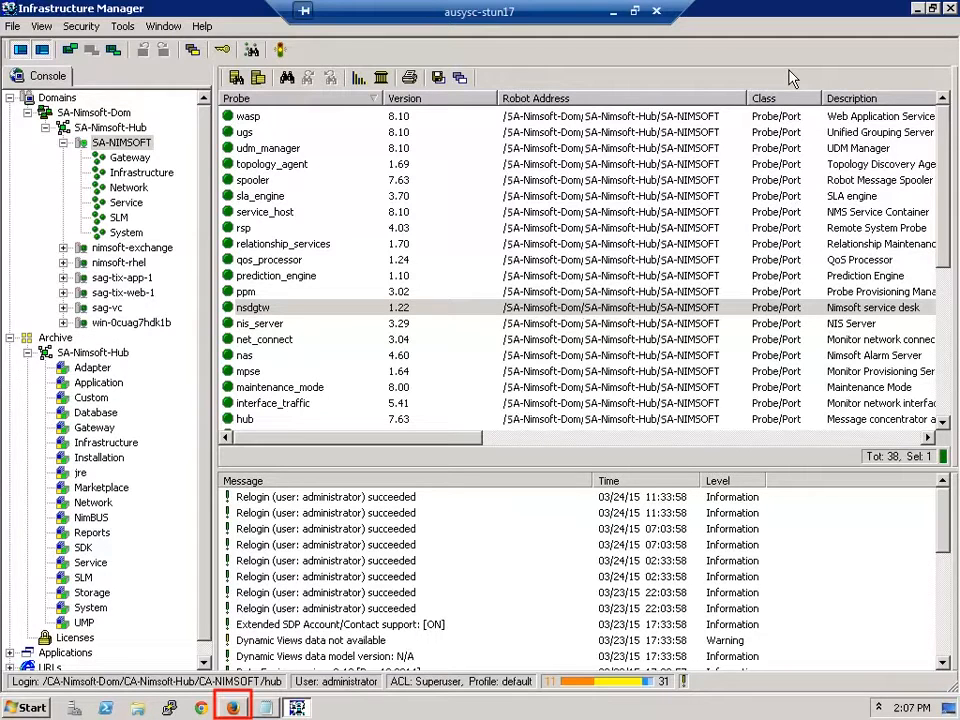
# Step: Switch to Firefox showing the ServiceAide Cloud Service Management Tools page
pyautogui.click(237, 708)
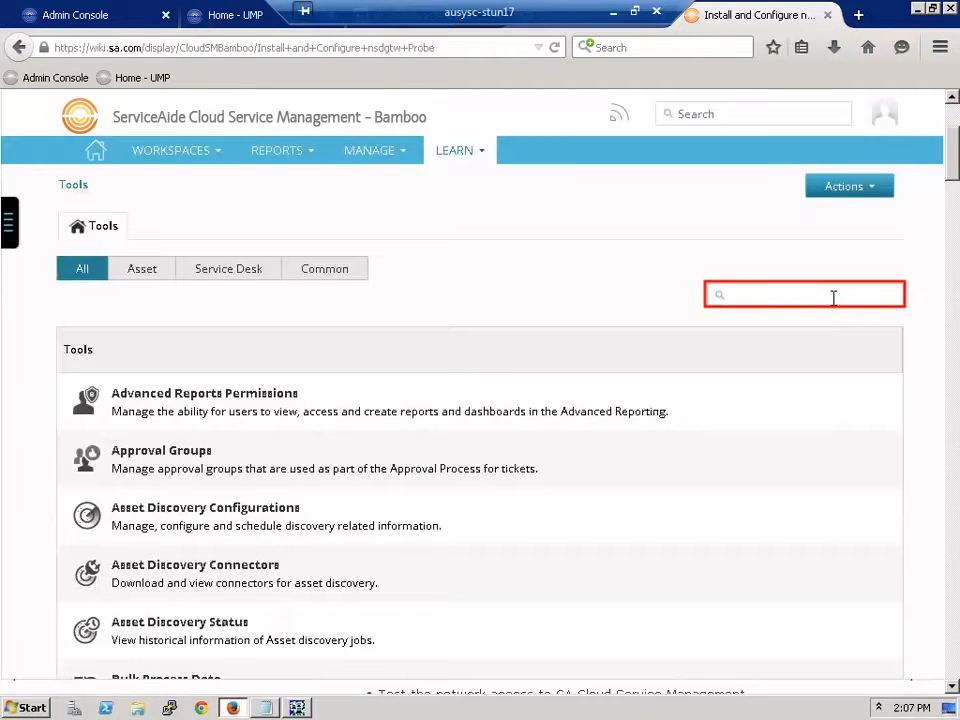
# Step: Filter the ServiceAide Tools list with the search term 'user'
pyautogui.write('user')
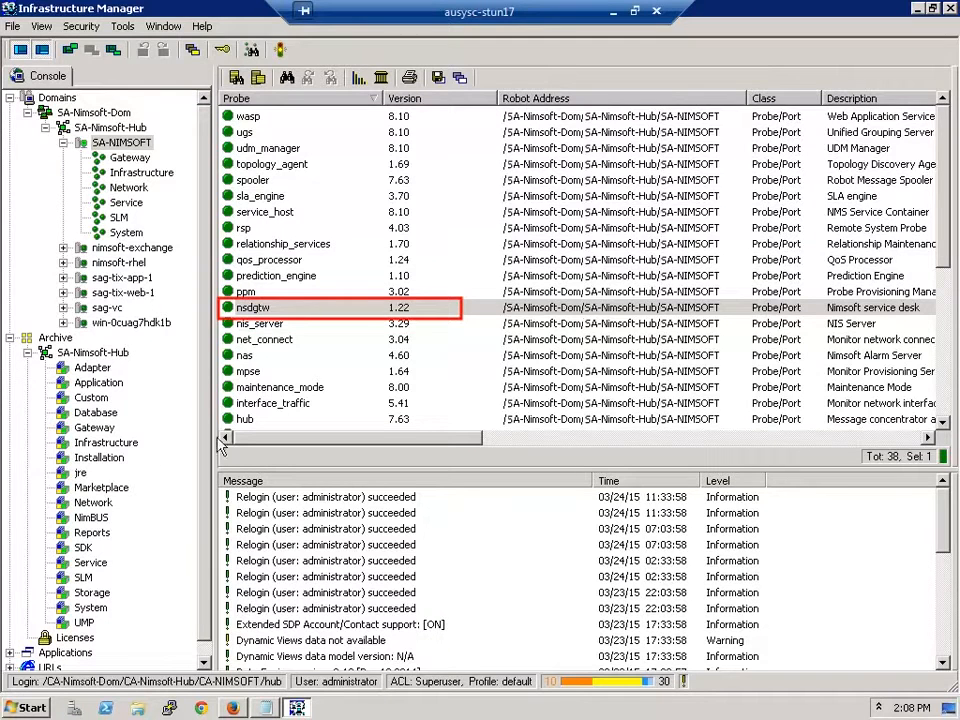
# Step: Open the nsdgtw probe settings and test the service desk server connection with its credentials
pyautogui.doubleClick(277, 313)
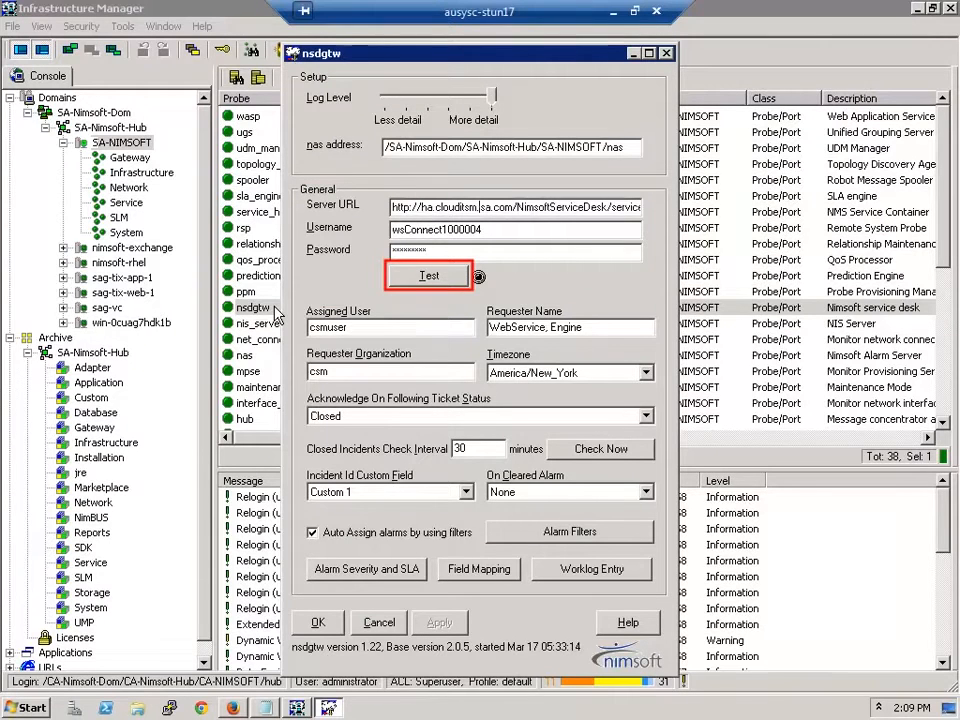
pyautogui.click(421, 283)
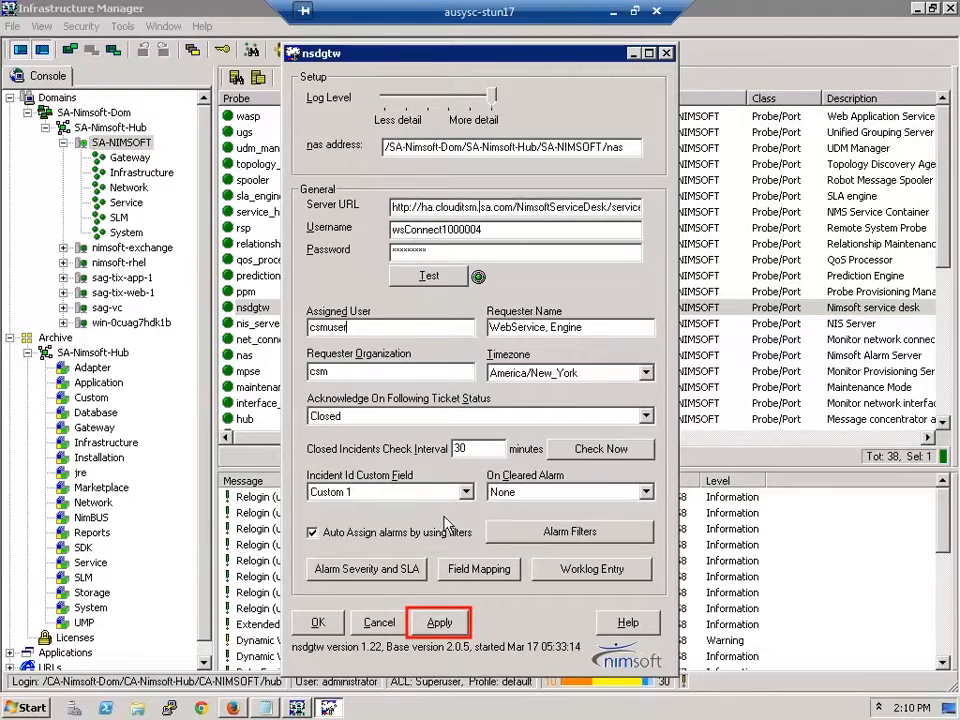
# Step: Apply the nsdgtw settings, confirm the probe restart, and close the nsdgtw window
pyautogui.click(442, 623)
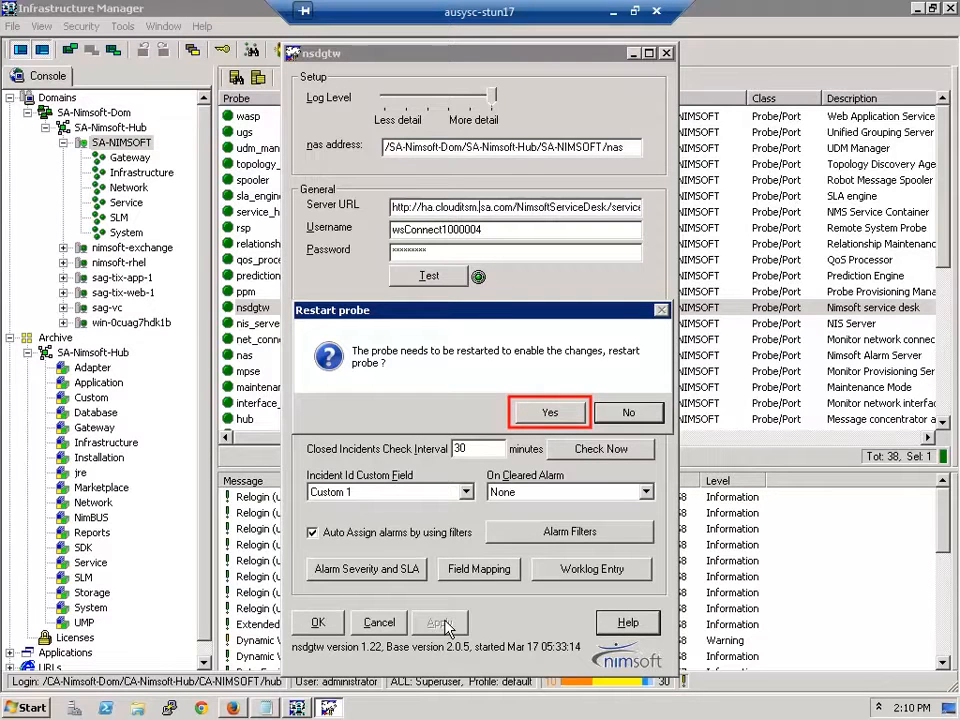
pyautogui.click(546, 412)
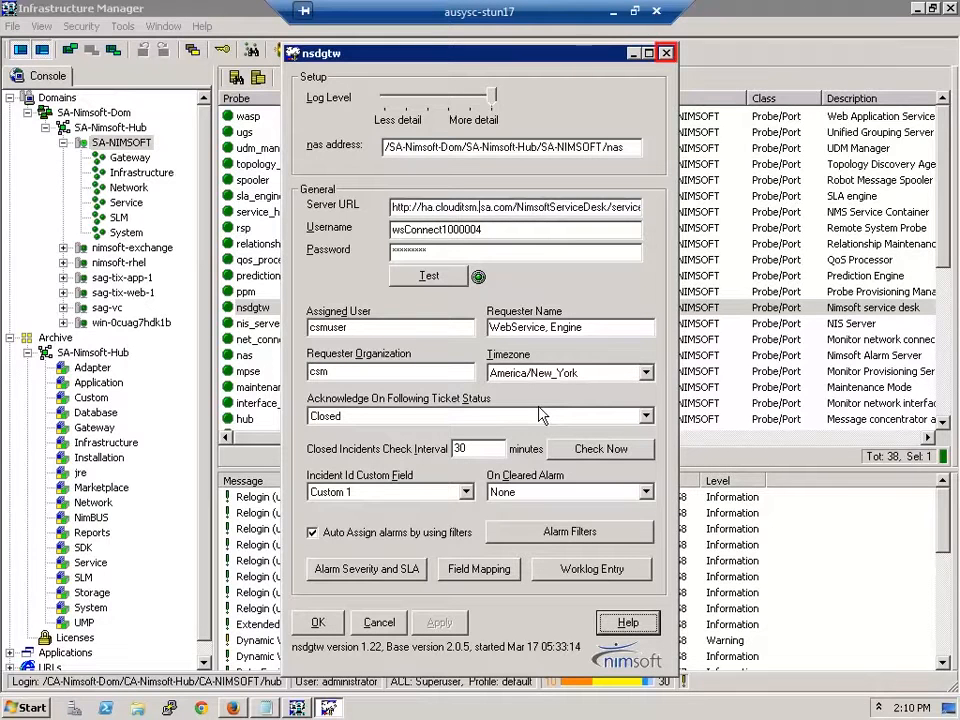
pyautogui.click(666, 54)
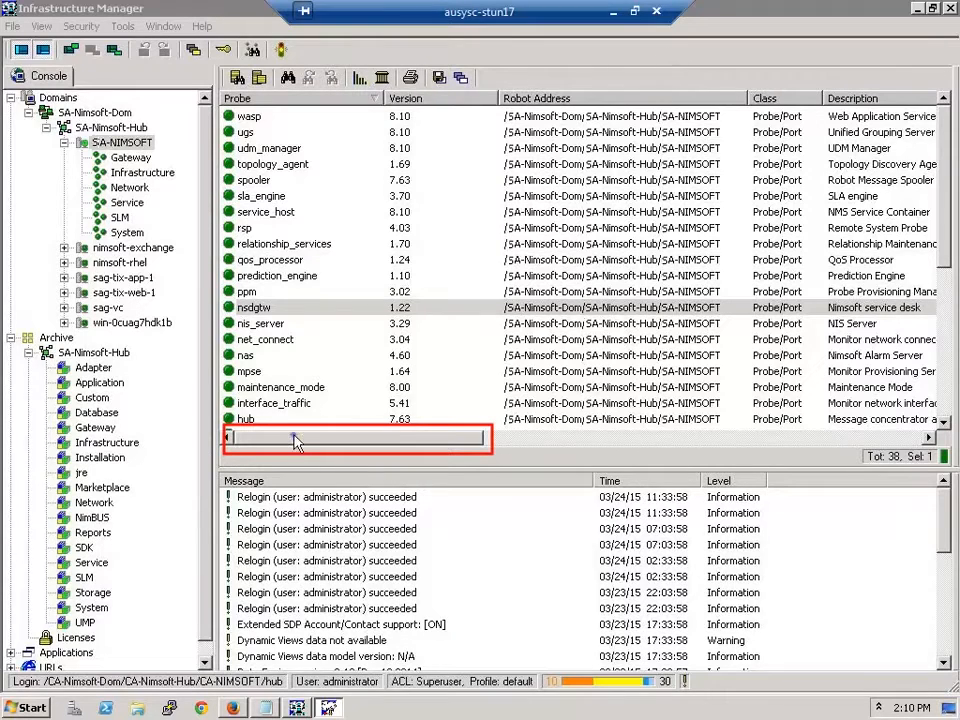
pyautogui.moveTo(296, 442); pyautogui.dragTo(594, 448)
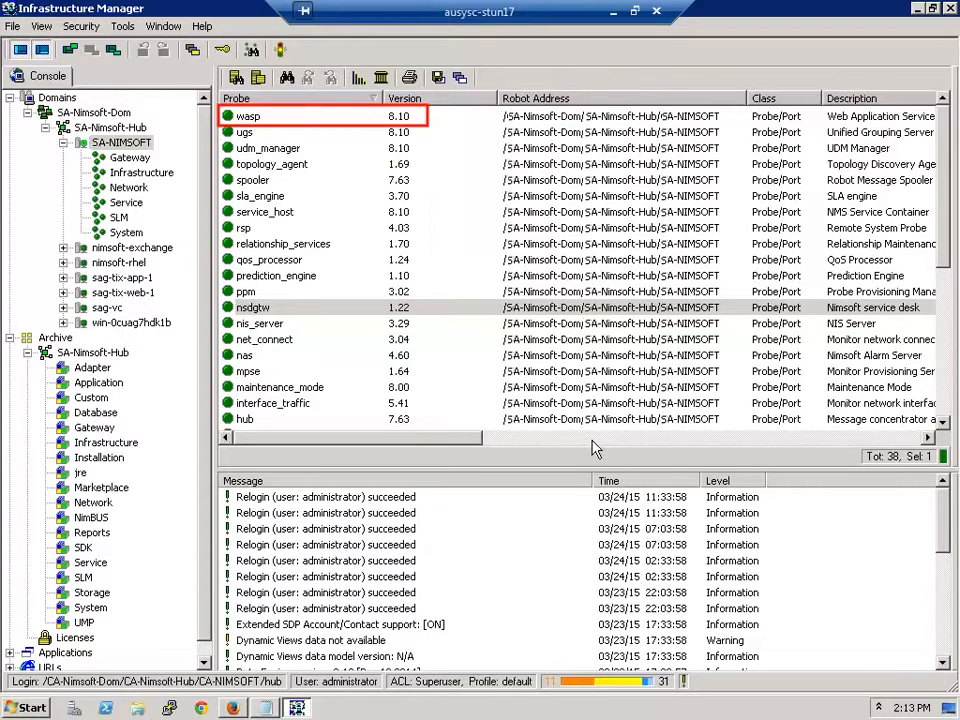
# Step: Open the wasp probe's Raw Configure window, showing setup keys such as http_port 80
pyautogui.click(266, 118)
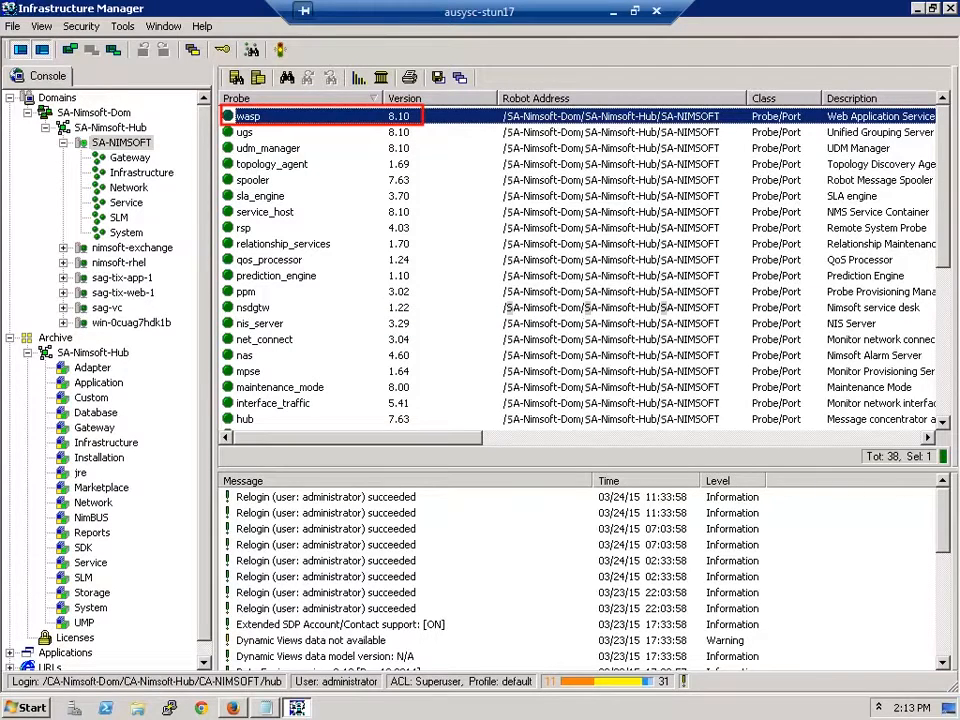
pyautogui.rightClick(264, 117)
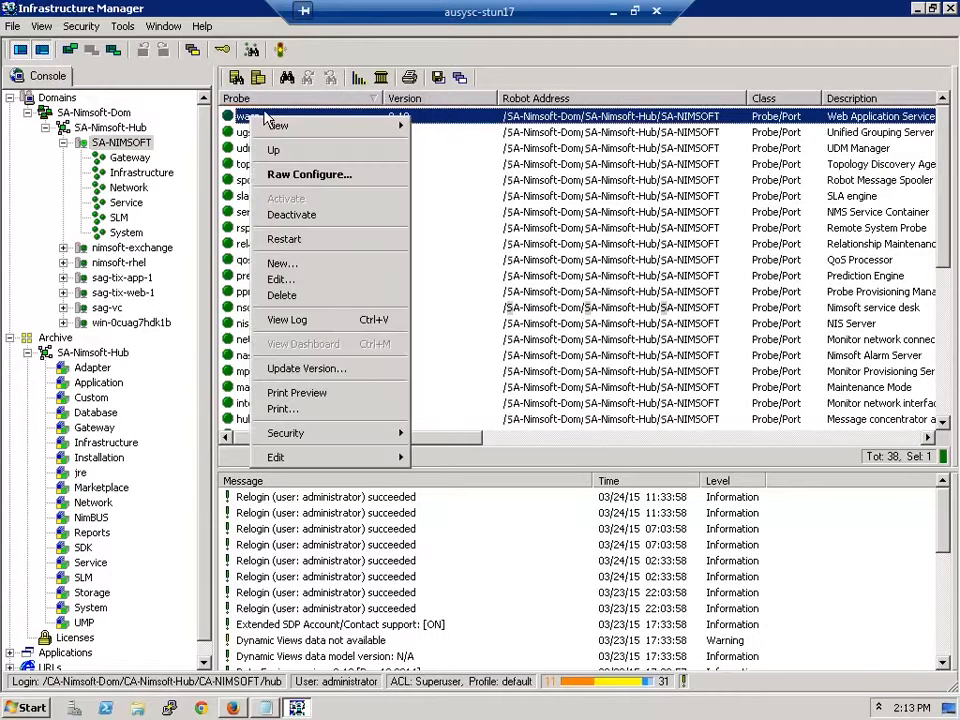
pyautogui.click(278, 176)
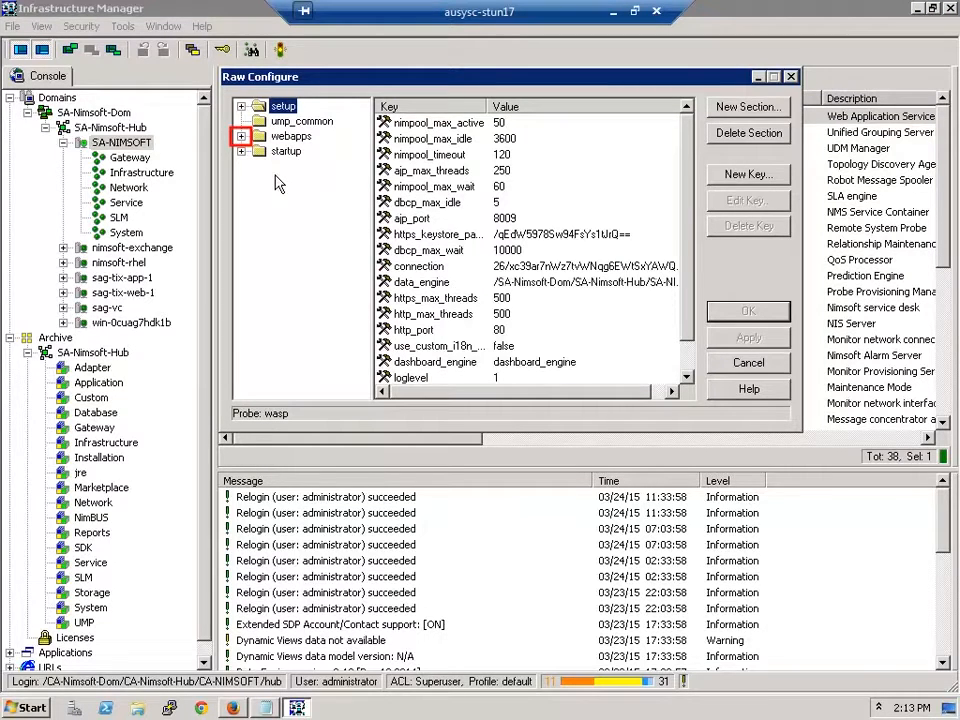
# Step: View the webapps > servicedesk keys (path /servicedesk, load_on_startup true), then close Raw Configure
pyautogui.click(241, 137)
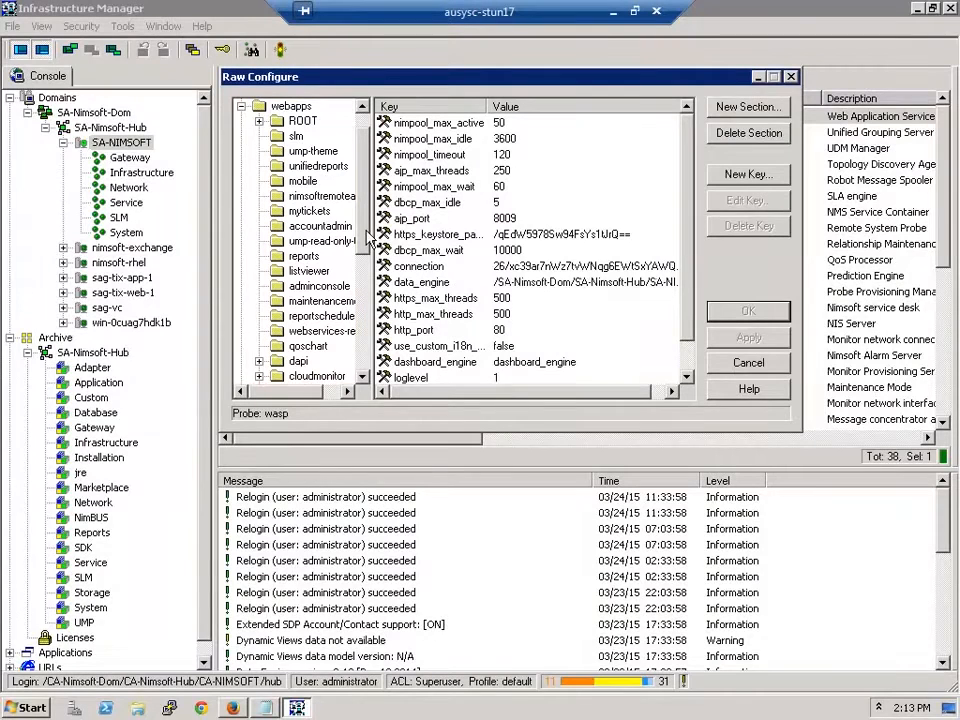
pyautogui.scroll(-5, 368, 240)
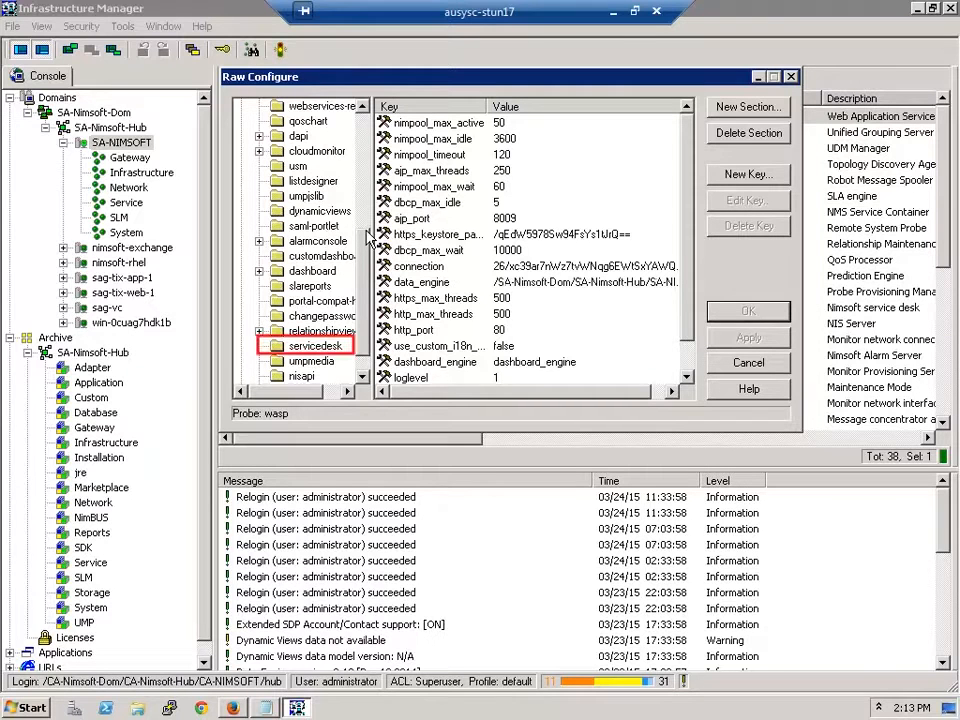
pyautogui.click(311, 347)
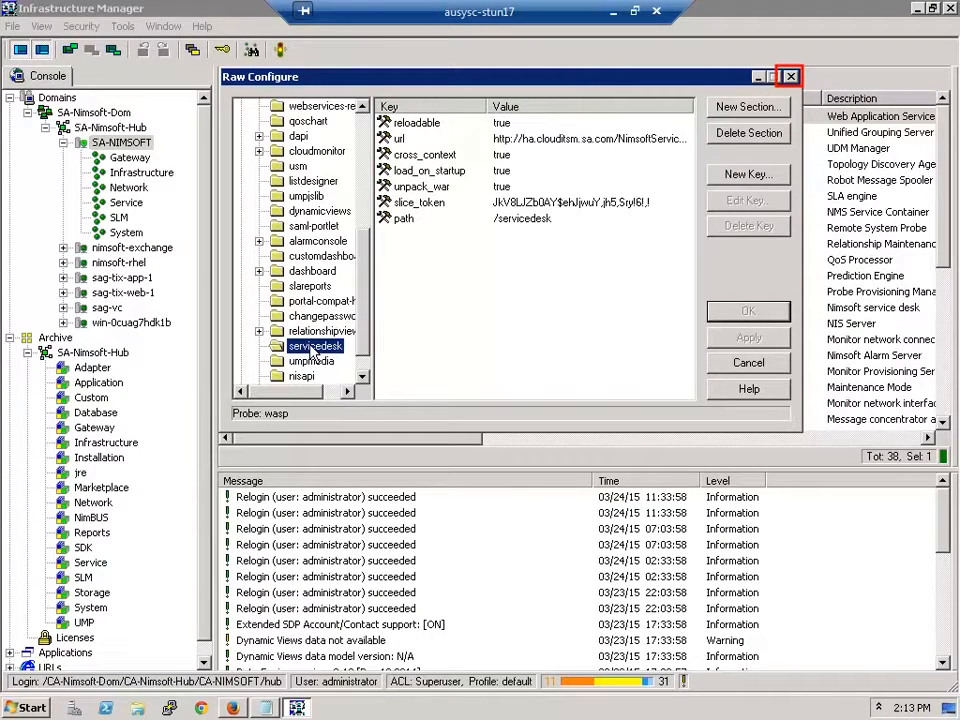
pyautogui.click(790, 76)
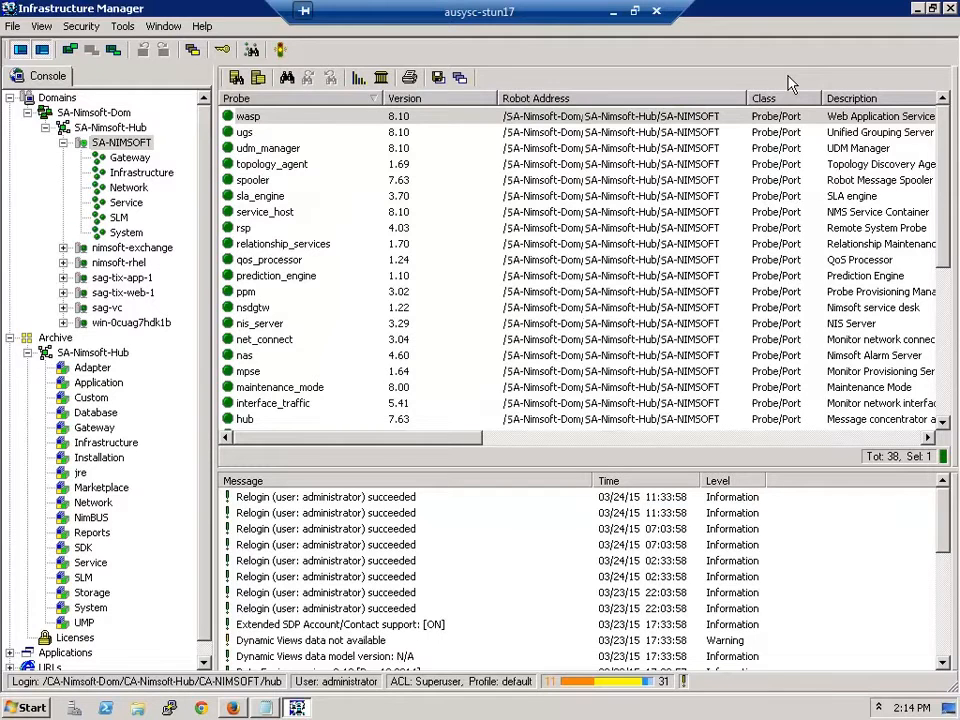
# Step: In the UMP portal, create a new page named ServiceDesk and open it
pyautogui.click(297, 708)
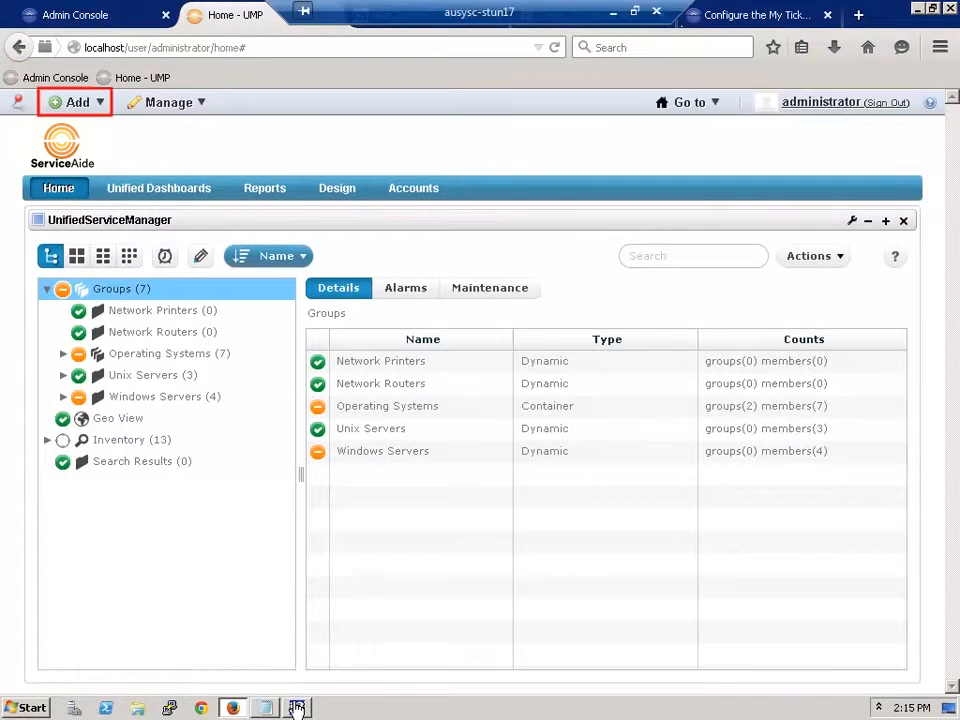
pyautogui.click(80, 103)
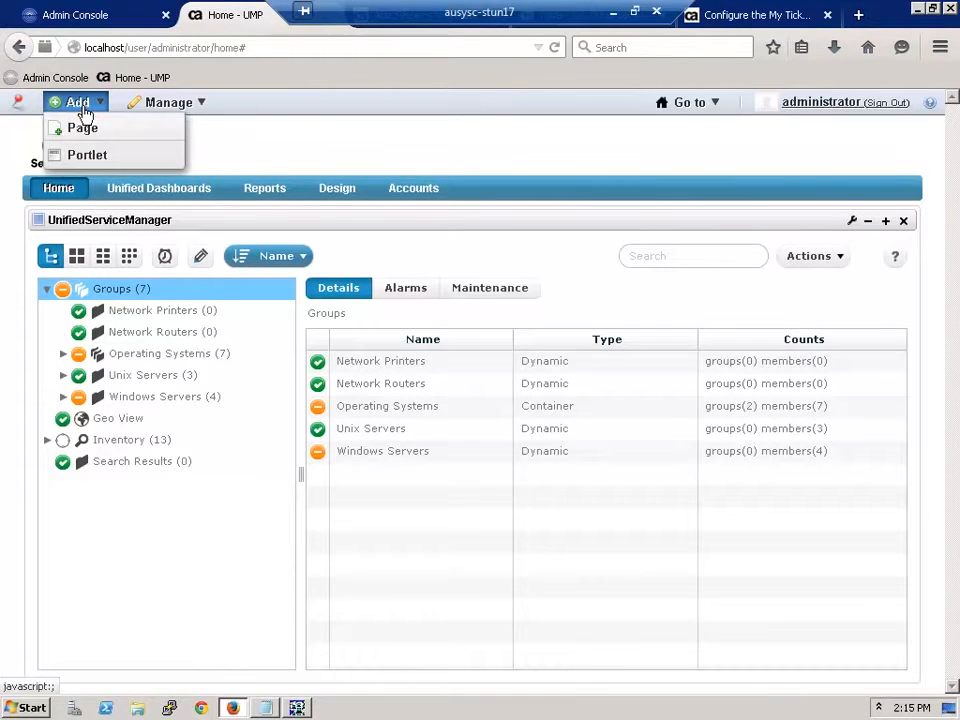
pyautogui.click(82, 130)
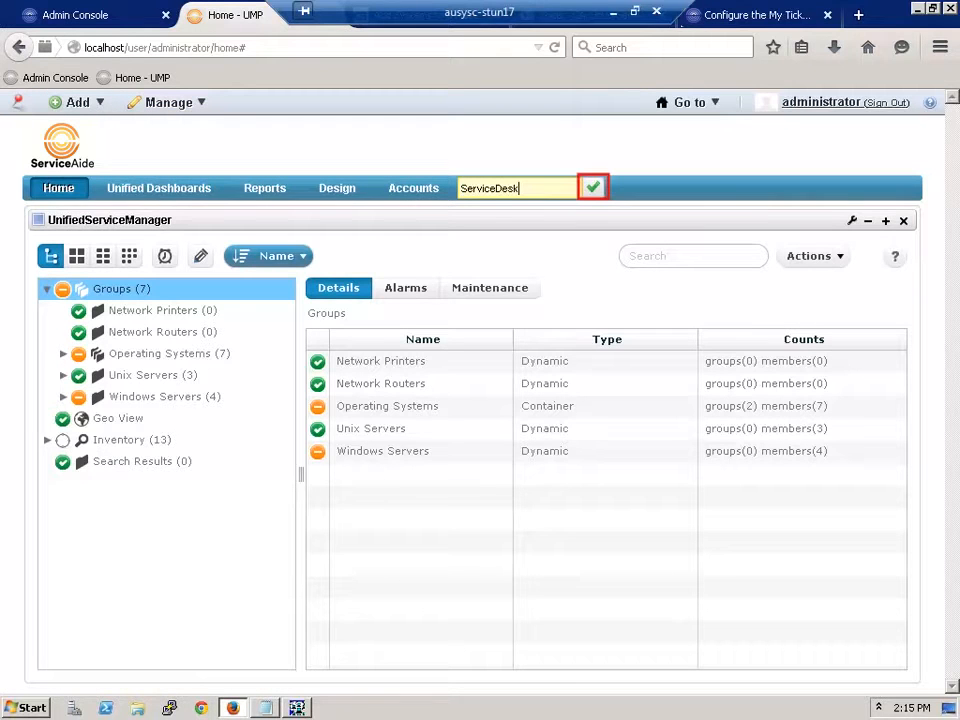
pyautogui.click(593, 190)
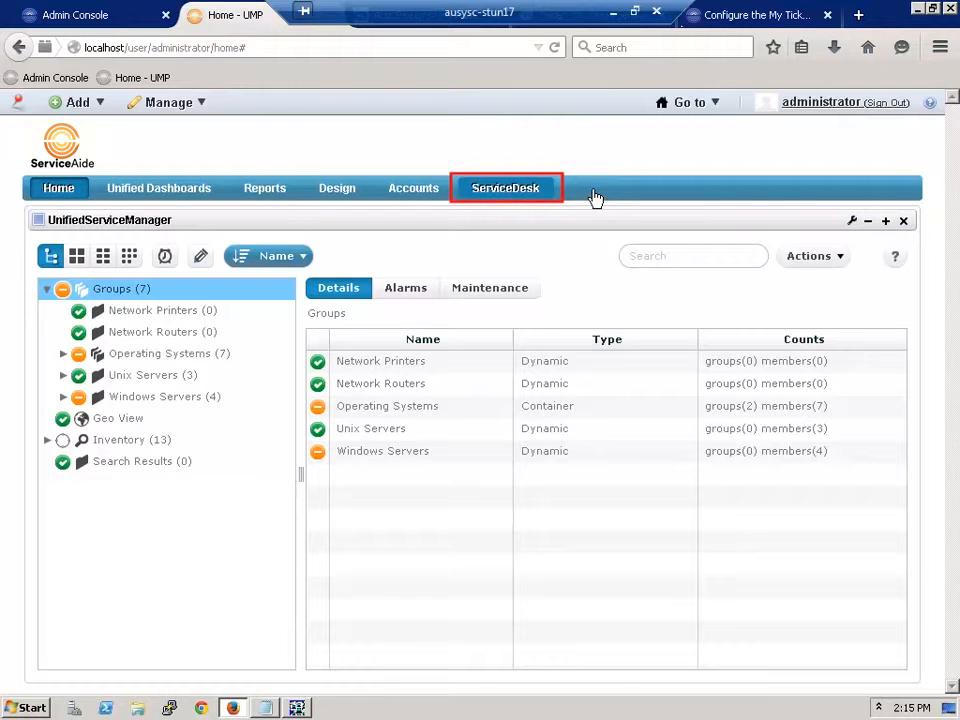
pyautogui.click(495, 191)
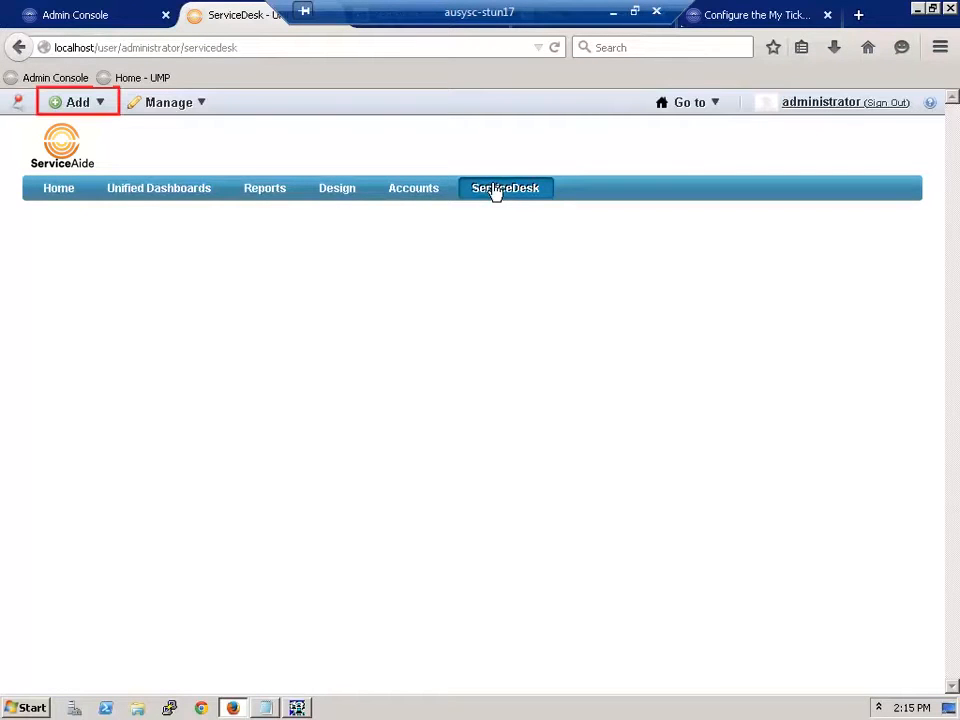
# Step: Add the MyTickets portlet from the Monitoring group to the ServiceDesk page
pyautogui.click(87, 105)
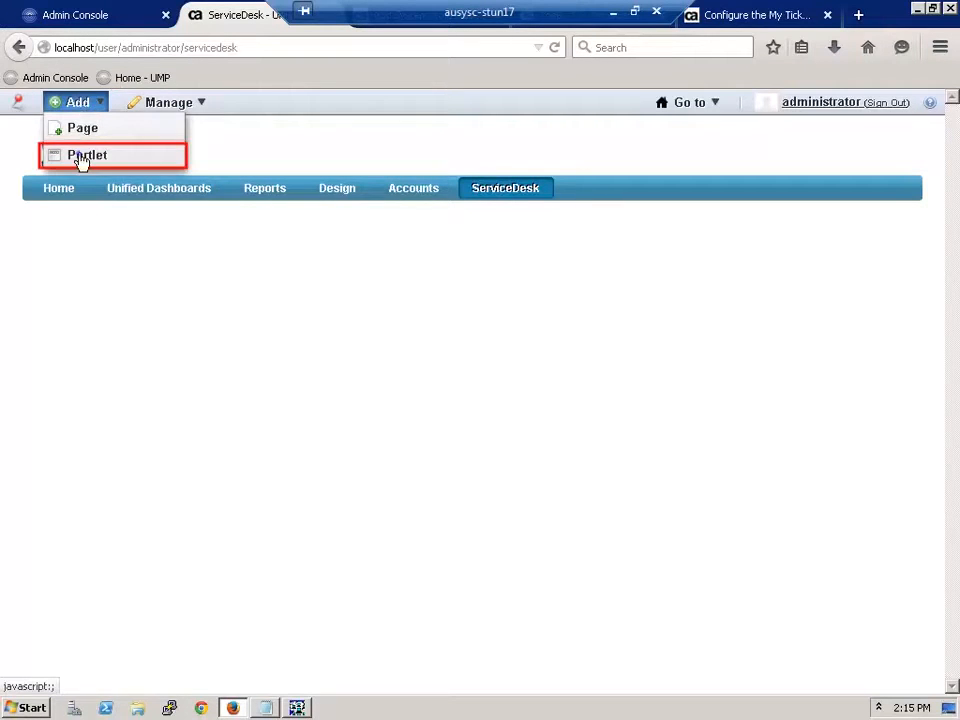
pyautogui.click(81, 160)
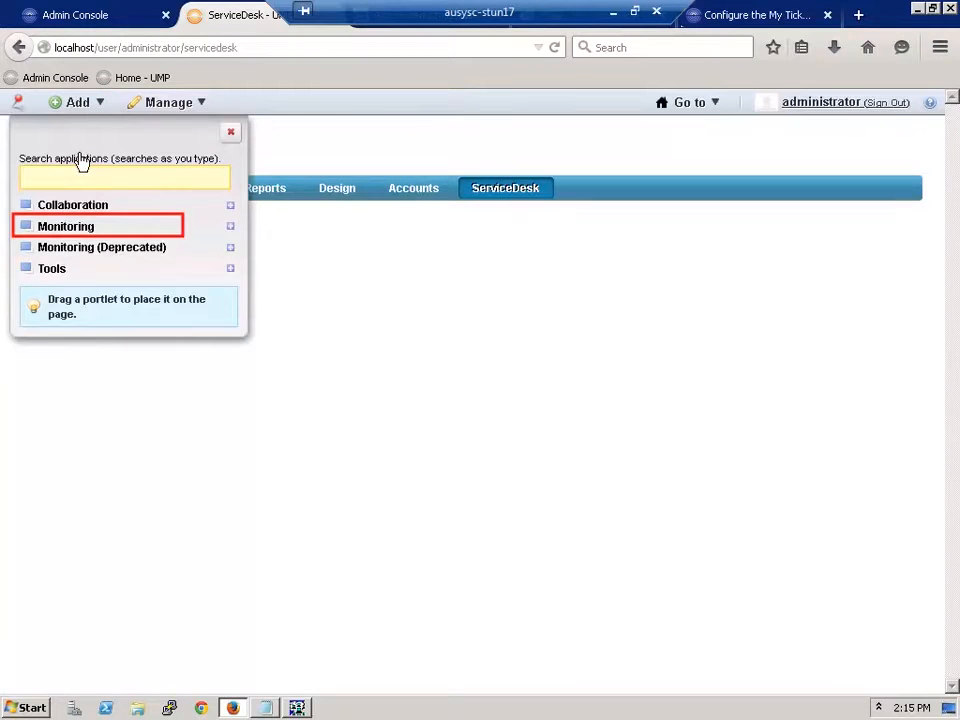
pyautogui.click(65, 227)
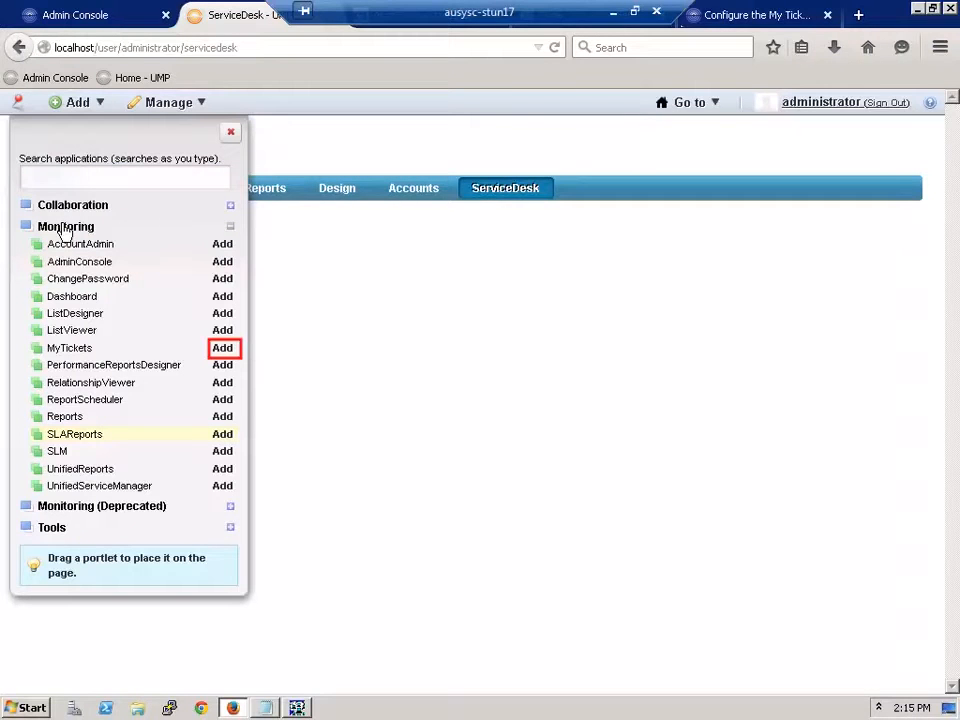
pyautogui.click(225, 352)
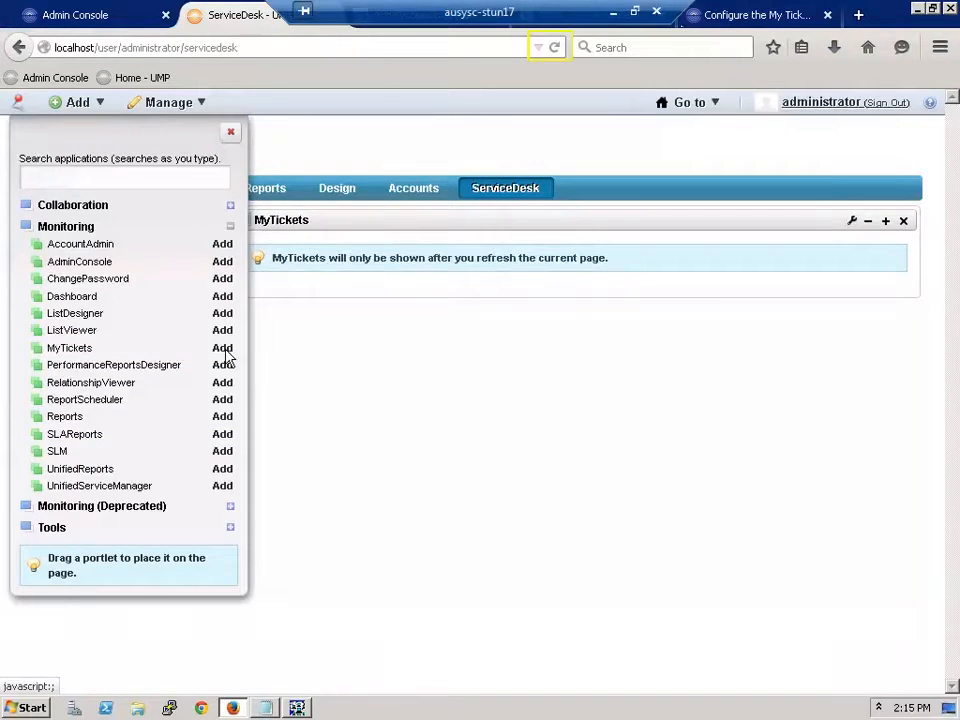
pyautogui.click(227, 132)
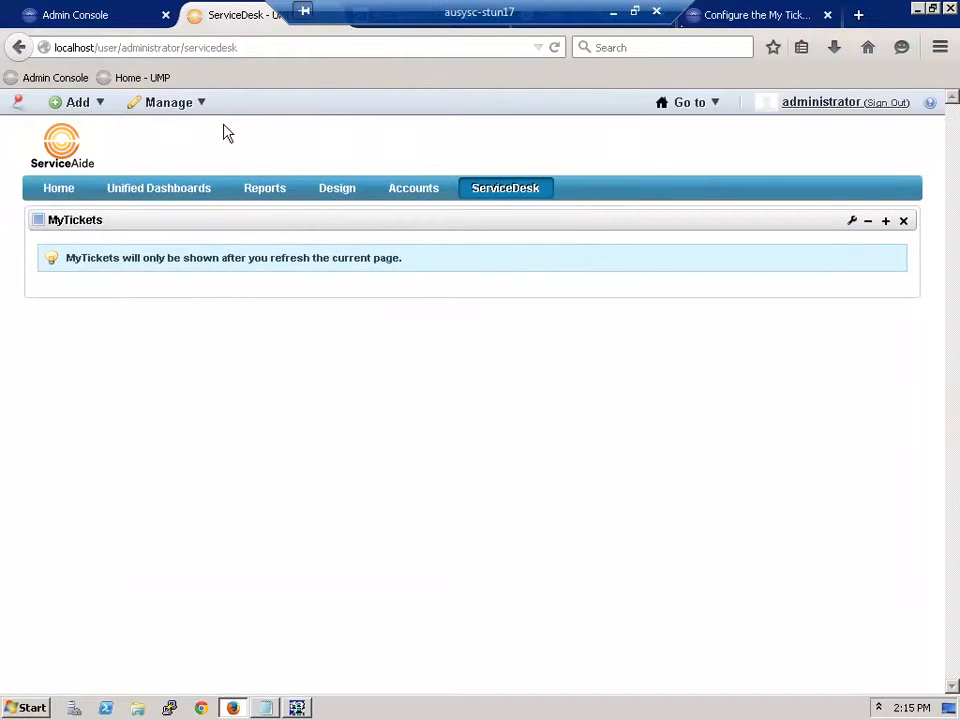
# Step: Reload the browser so MyTickets lists its 4 Microsoft Exchange incident requests
pyautogui.click(554, 47)
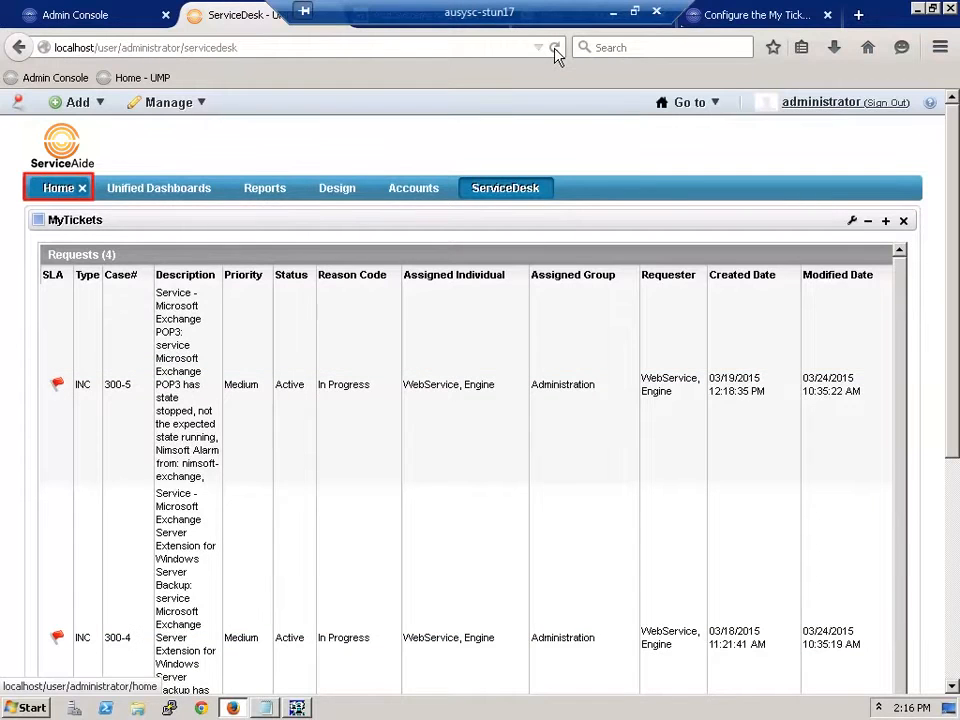
# Step: List alarms for Groups > Operating Systems > Windows and expand the nimsoft-exchange memory alarm's details
pyautogui.click(60, 188)
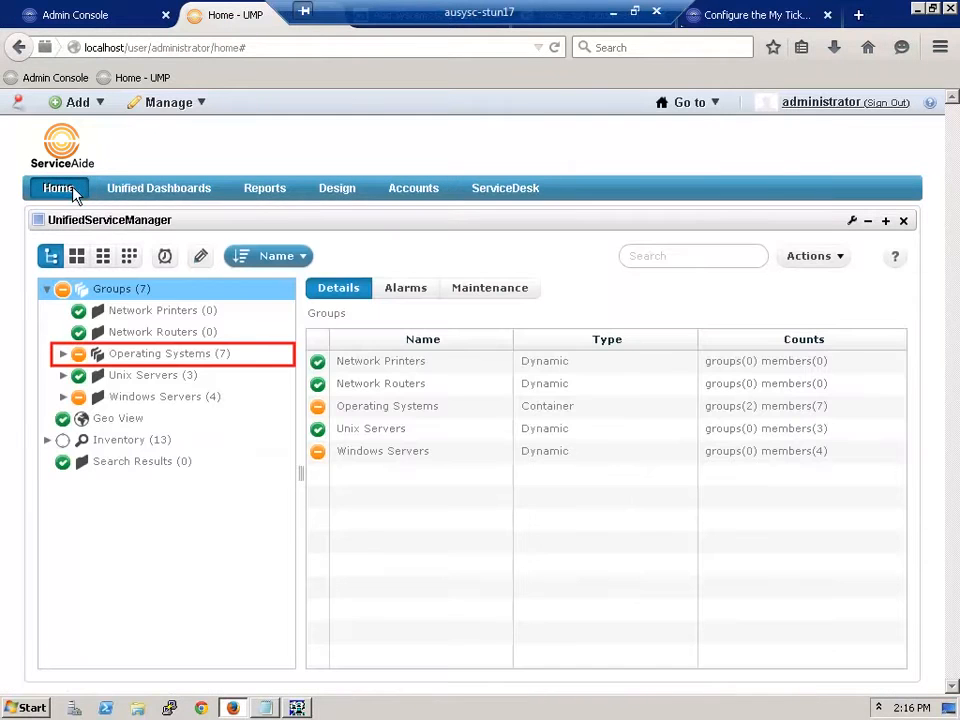
pyautogui.click(130, 358)
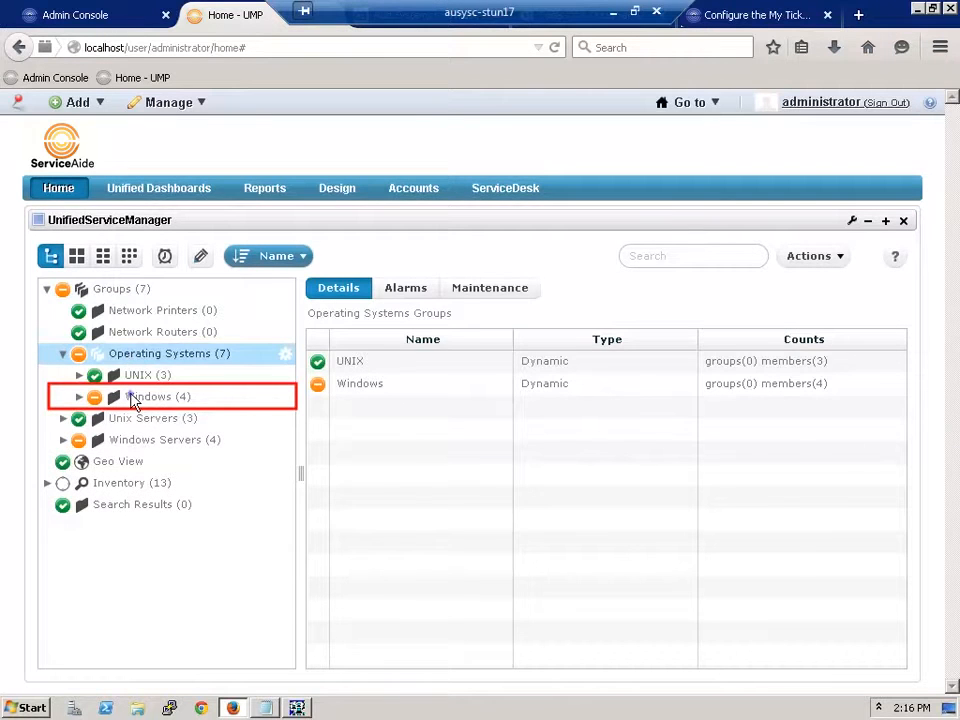
pyautogui.click(133, 397)
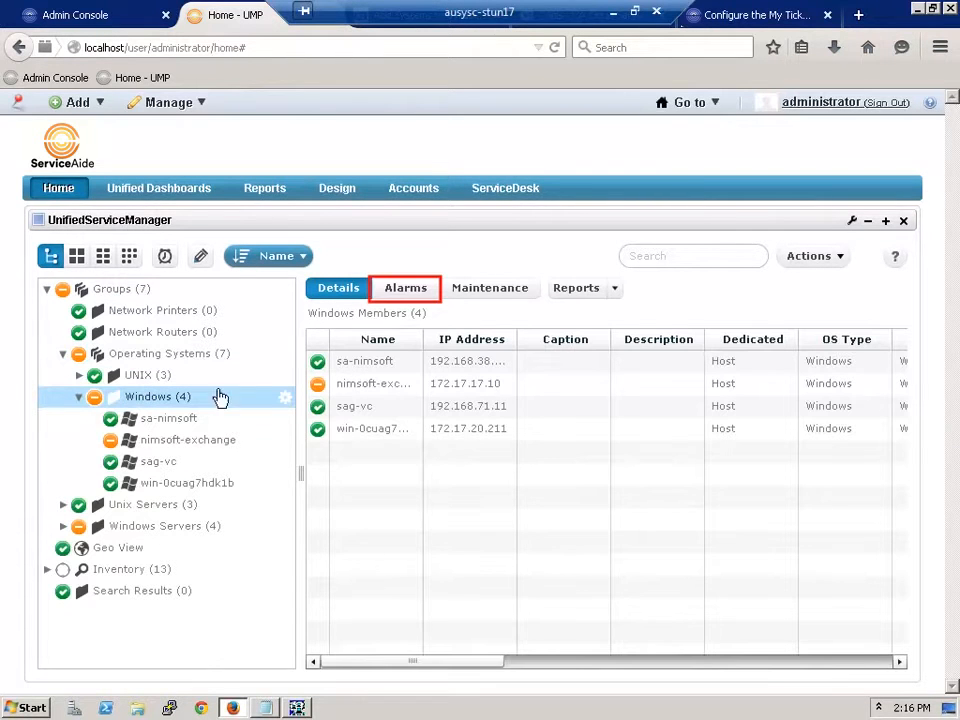
pyautogui.click(416, 291)
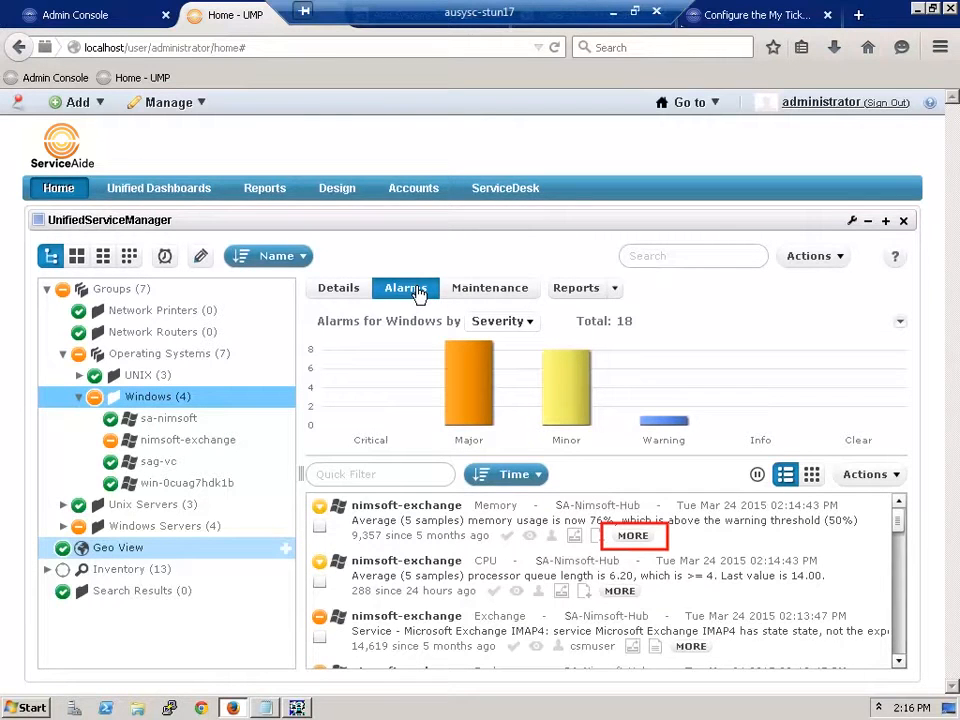
pyautogui.click(626, 537)
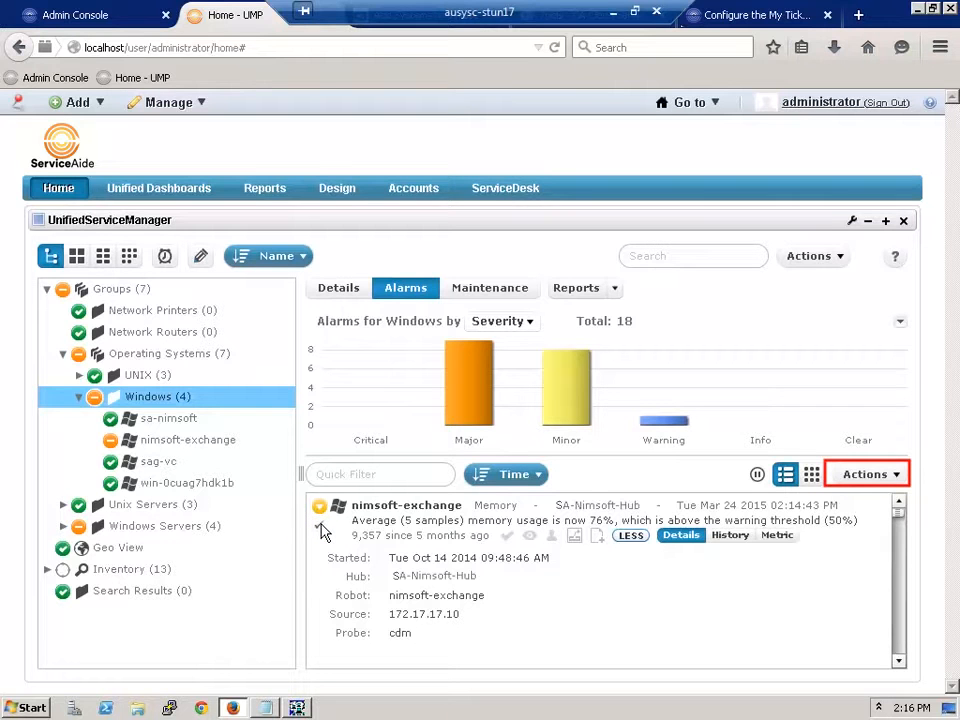
# Step: Assign the checked nimsoft-exchange memory alarm to the CSM user via Actions > Assign
pyautogui.click(852, 478)
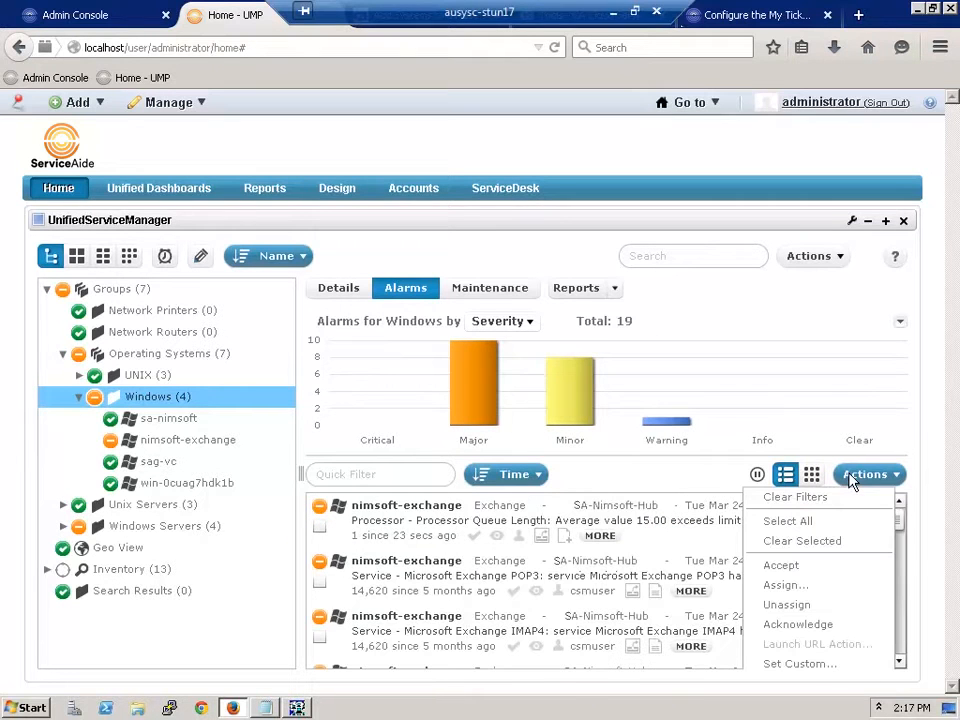
pyautogui.click(785, 585)
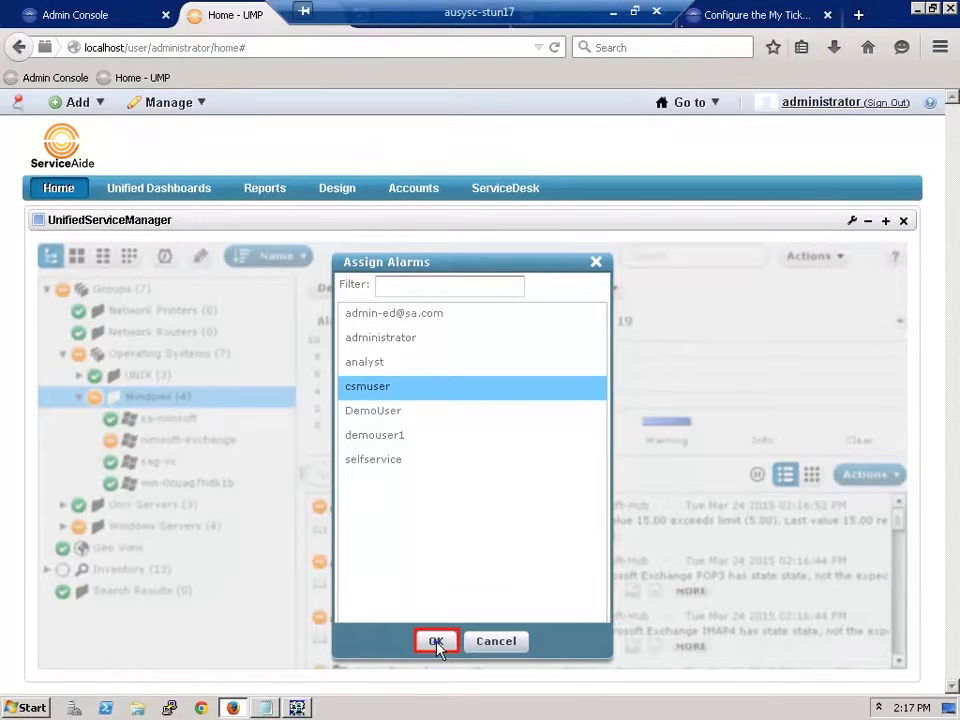
pyautogui.click(436, 643)
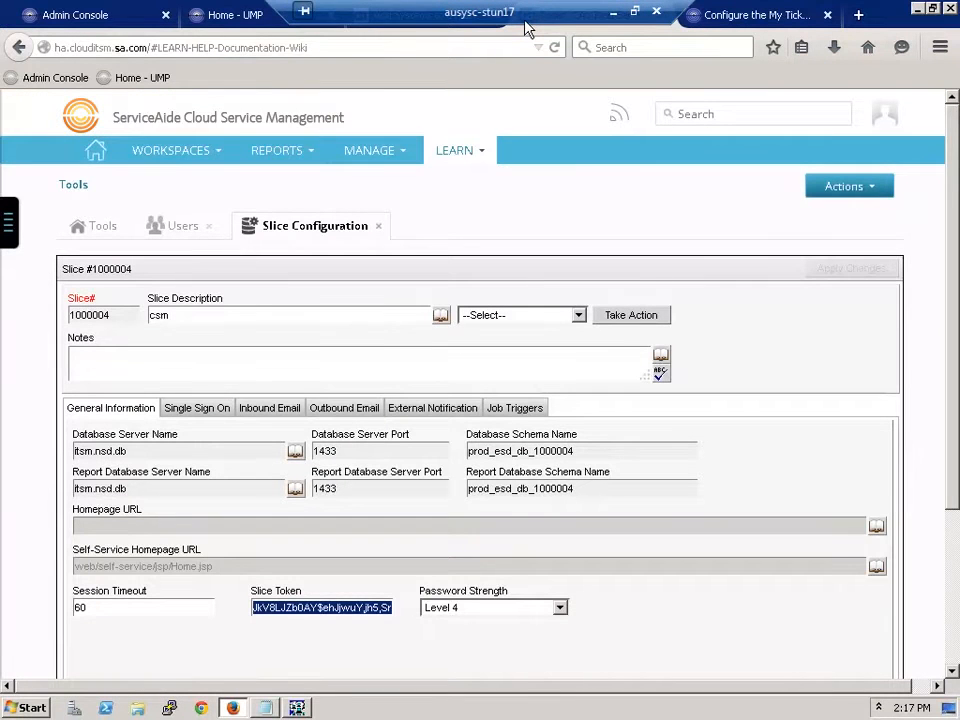
# Step: Open incident #300-6 from the Ticket Center under WORKSPACES to review its memory alarm details
pyautogui.click(145, 152)
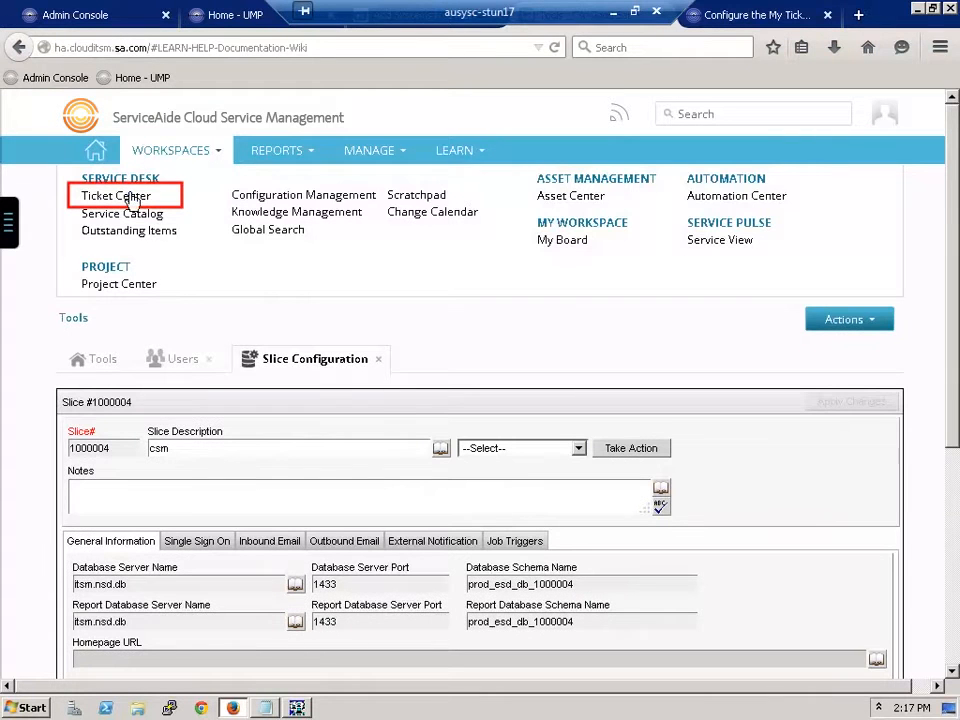
pyautogui.click(133, 197)
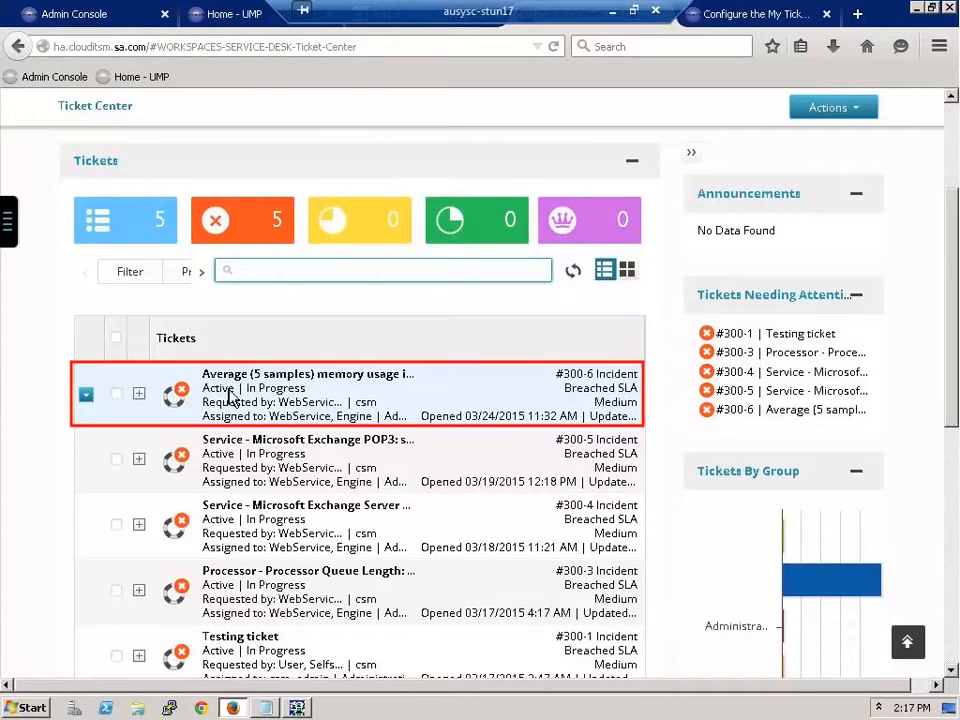
pyautogui.click(229, 397)
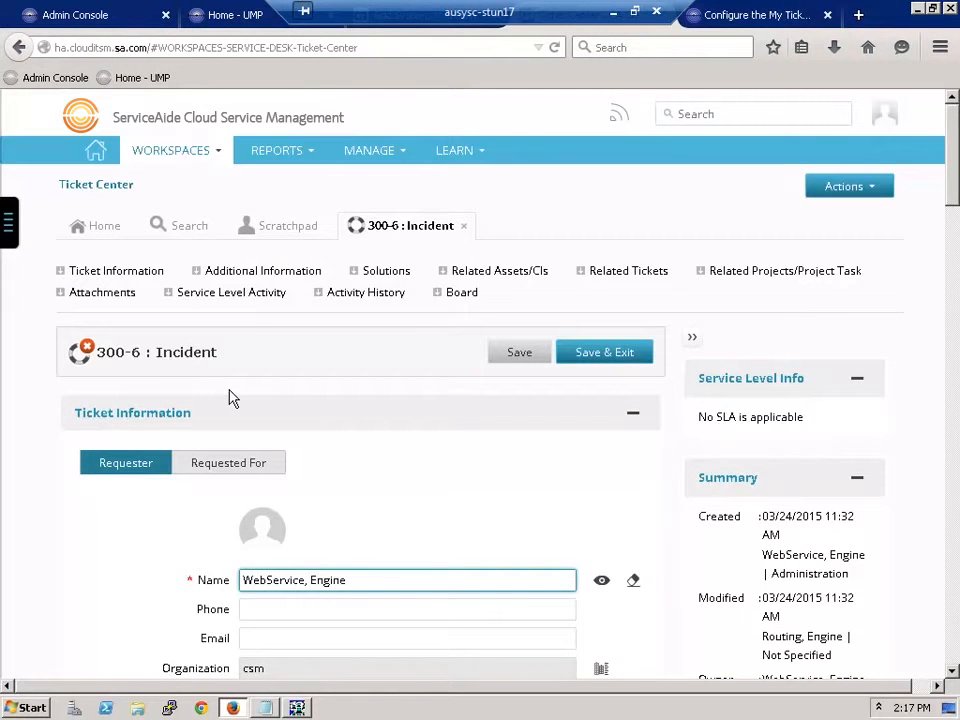
pyautogui.scroll(-5, 95, 610)
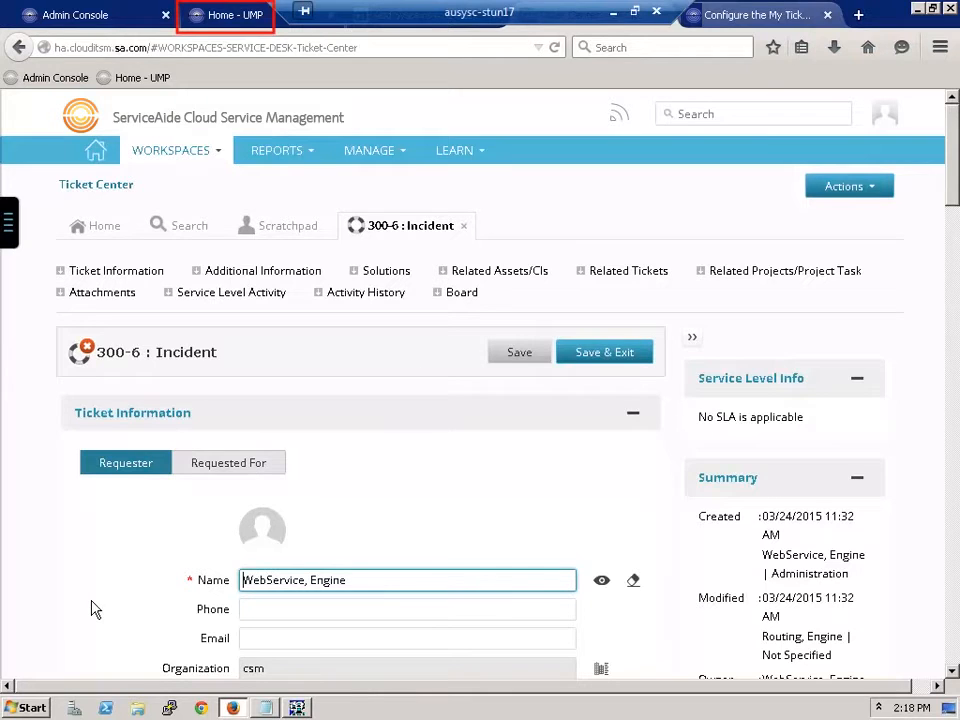
# Step: Go back to the UMP ServiceDesk page to see MyTickets now listing 5 requests
pyautogui.click(228, 18)
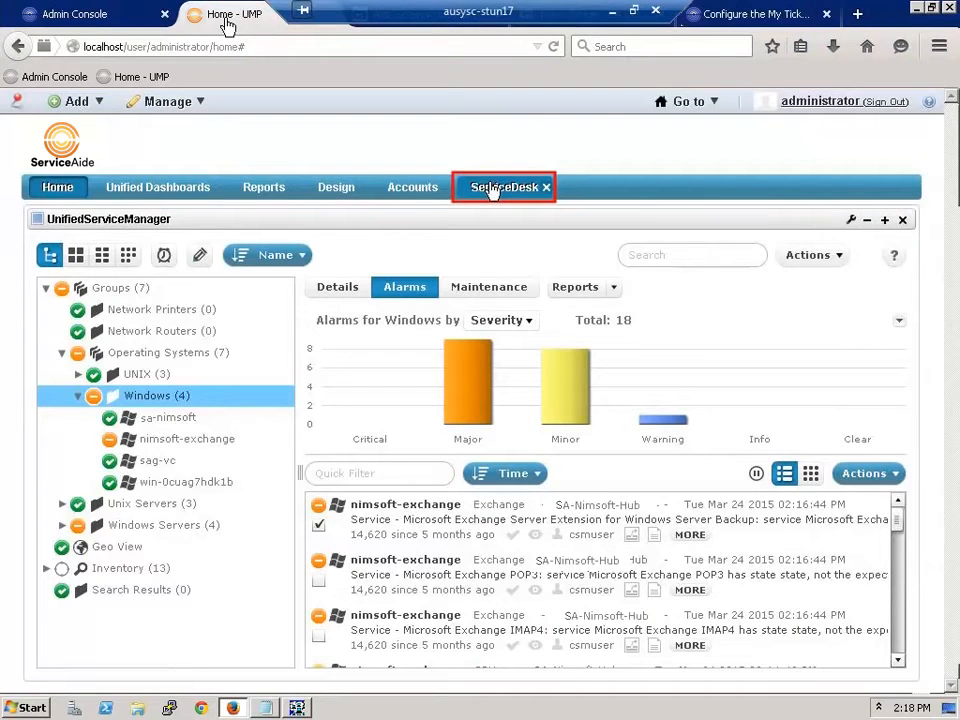
pyautogui.click(492, 190)
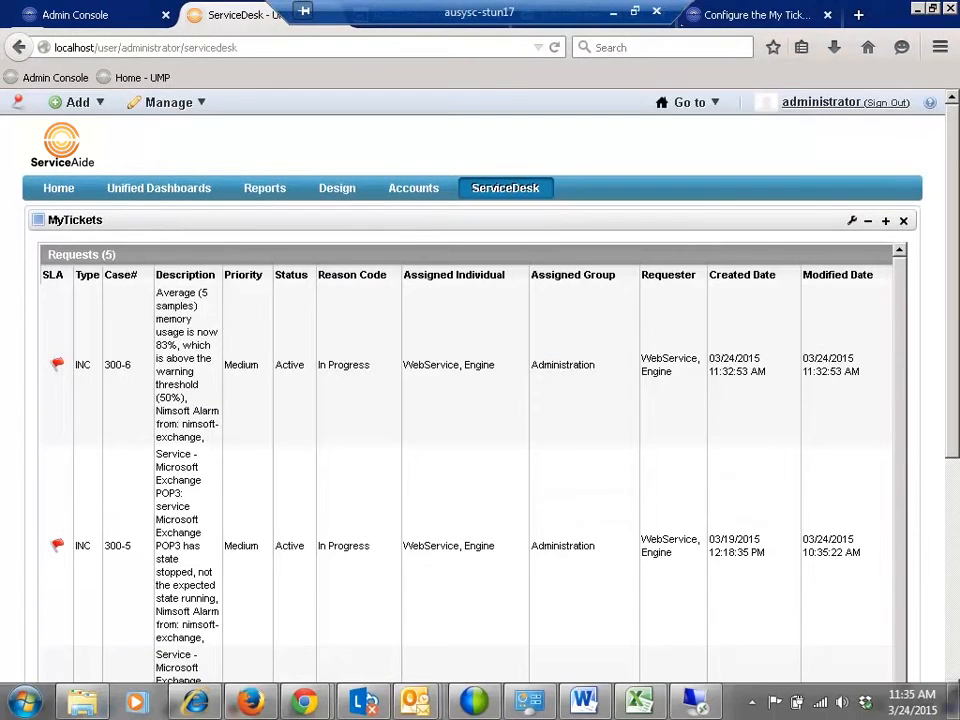